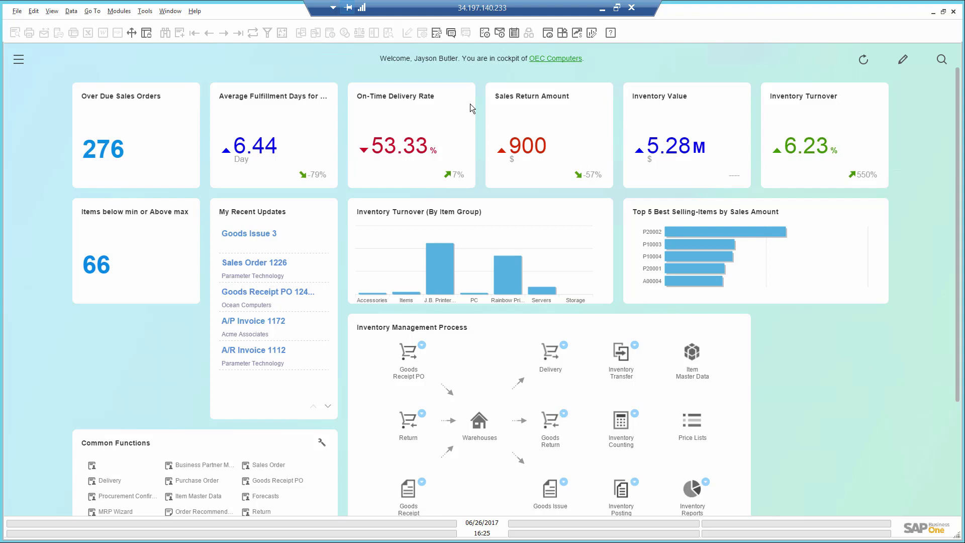
# Read the cockpit KPI tiles' info cards: inventory value 5.28 M and turnover 6.23%.
pyautogui.moveTo(400, 147)
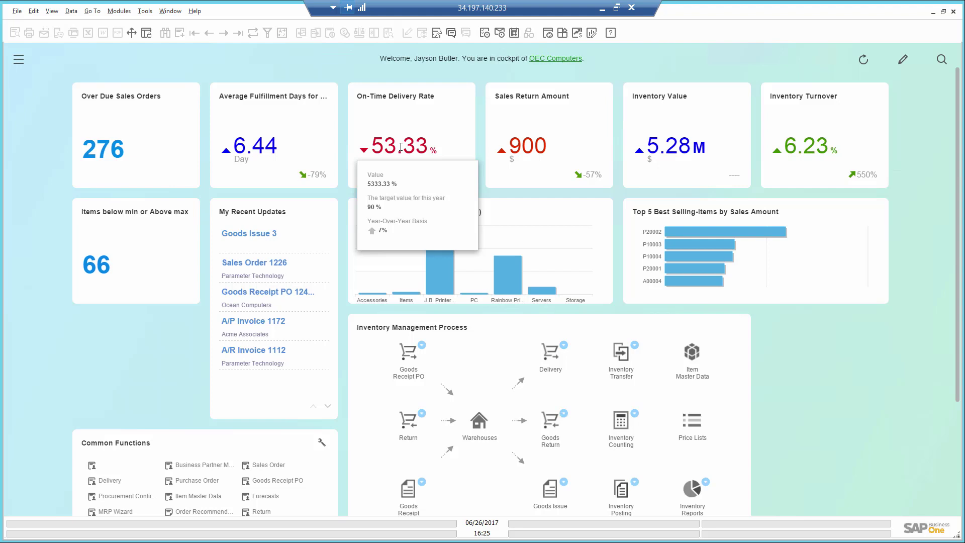
pyautogui.moveTo(666, 152)
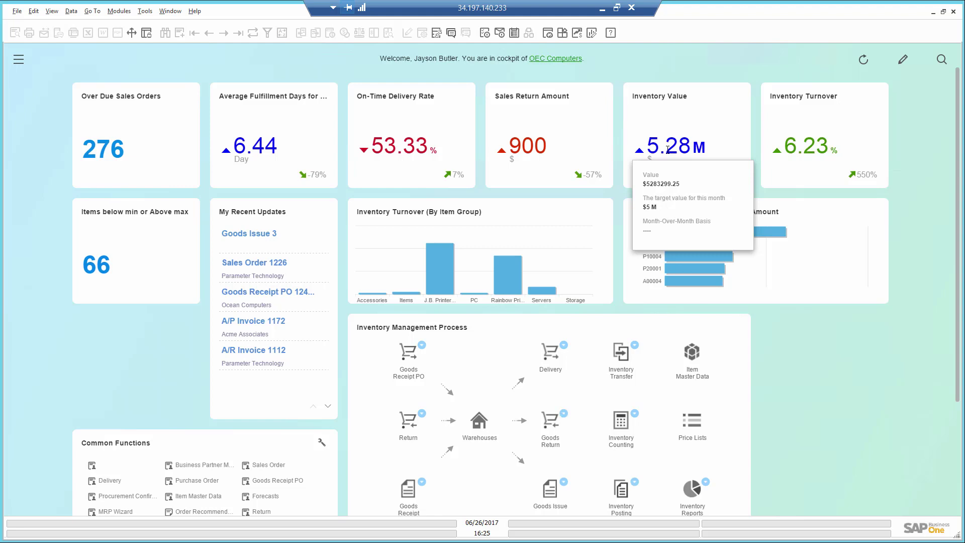
pyautogui.moveTo(795, 148)
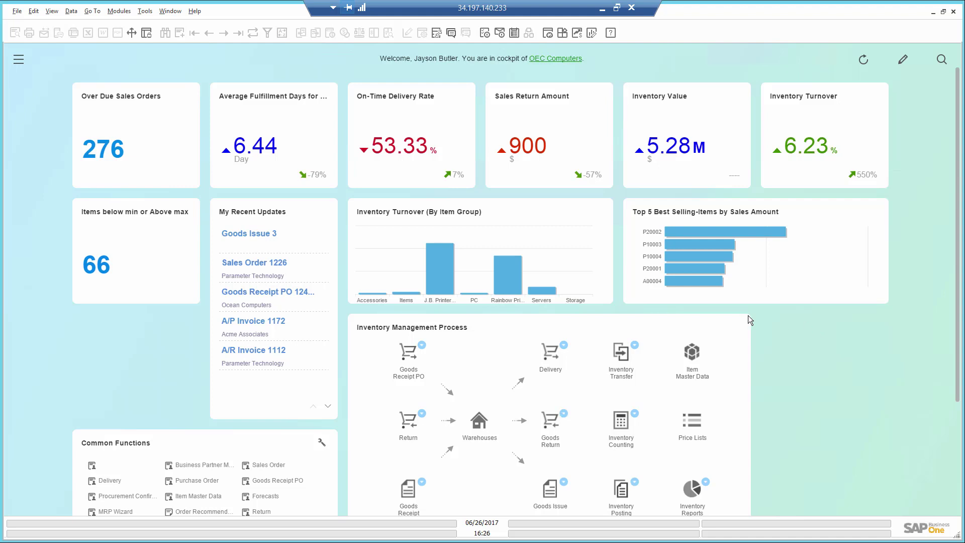
# Open the 66 items outside min/max stock, view all three pages, and close the list.
pyautogui.click(101, 262)
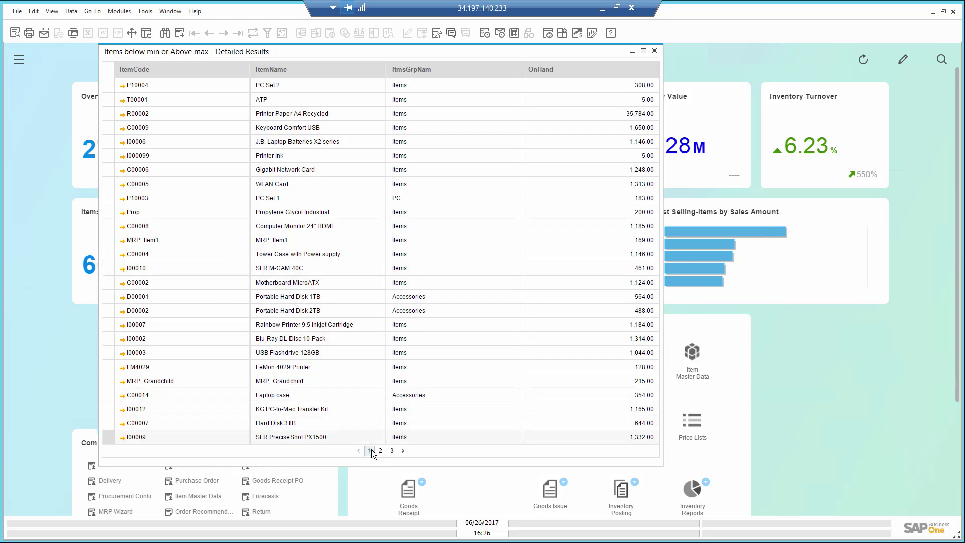
pyautogui.click(381, 450)
pyautogui.click(392, 451)
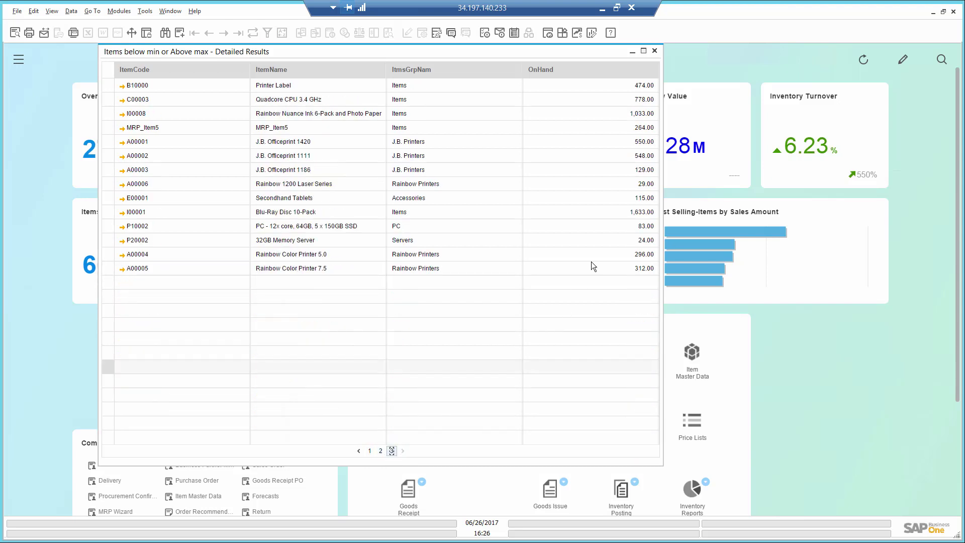
pyautogui.click(654, 51)
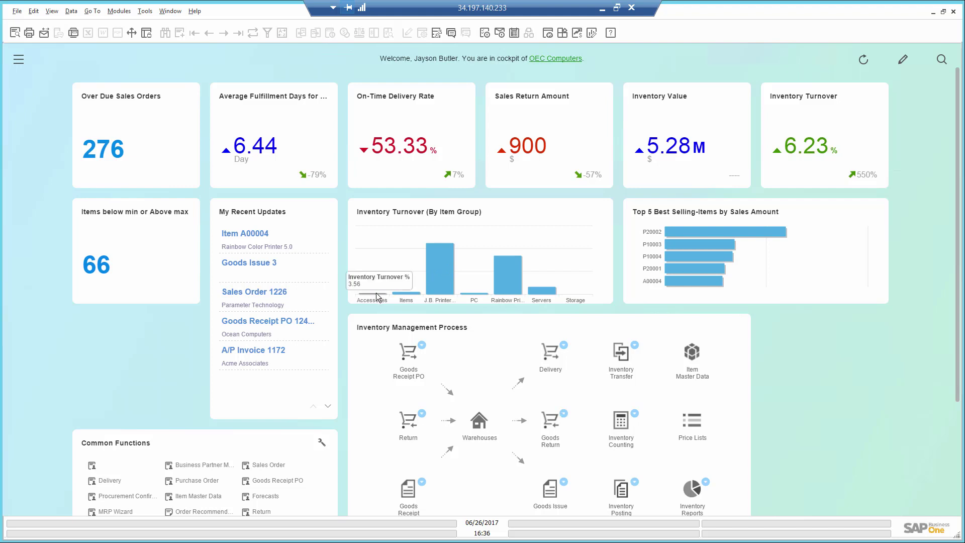
# Open the Inventory Turnover by Item analysis for the Rainbow Printers item group.
pyautogui.moveTo(402, 299)
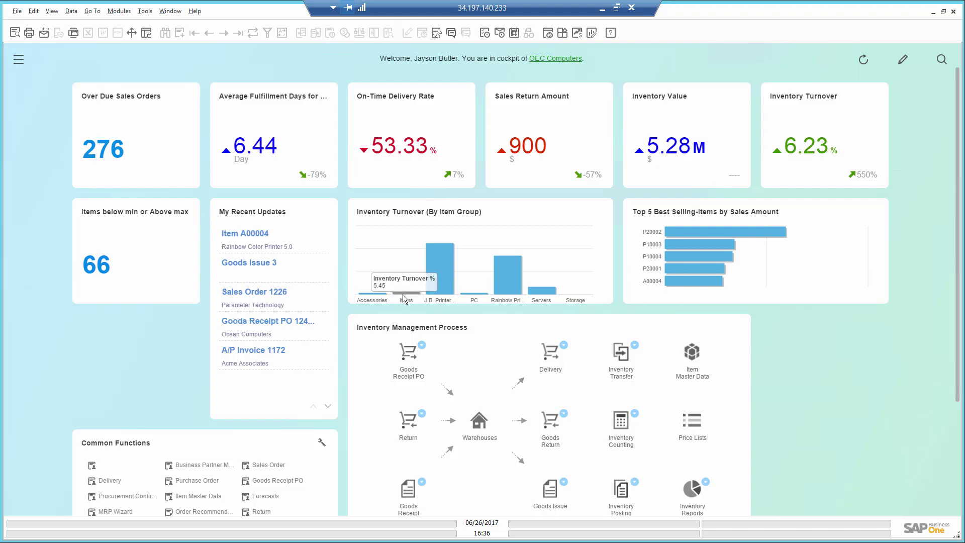
pyautogui.moveTo(435, 296)
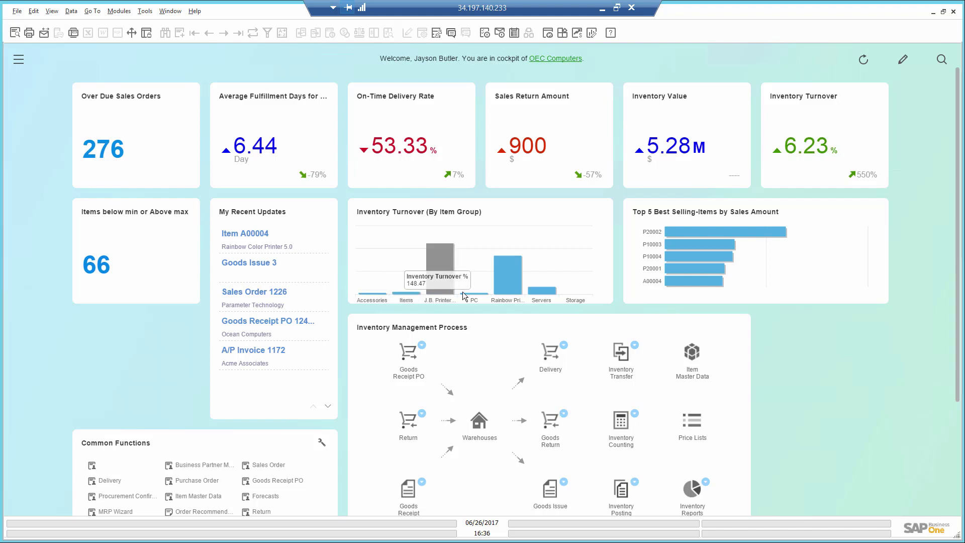
pyautogui.moveTo(504, 284)
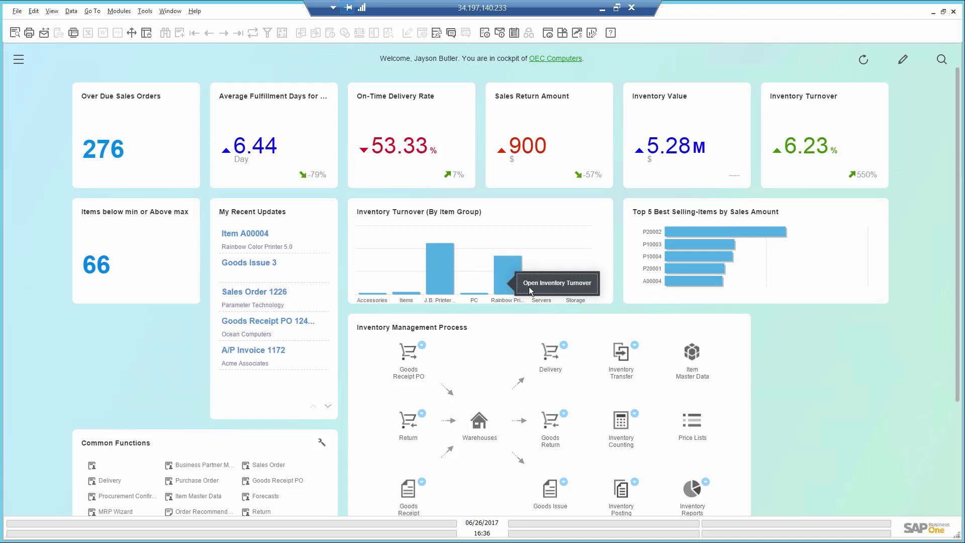
pyautogui.click(528, 287)
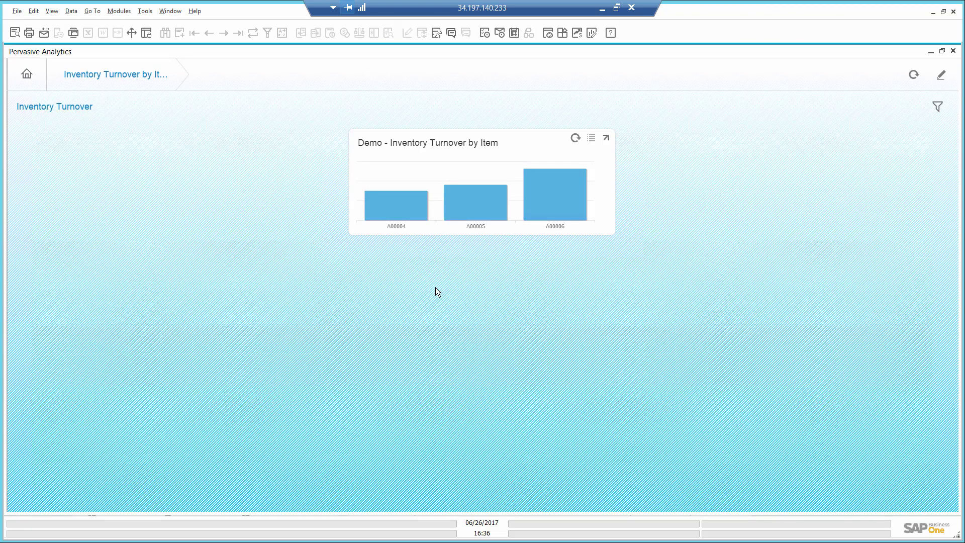
# Enter a minimum inventory of 20 for warehouse 01 in item A00004's Inventory Data.
pyautogui.click(403, 214)
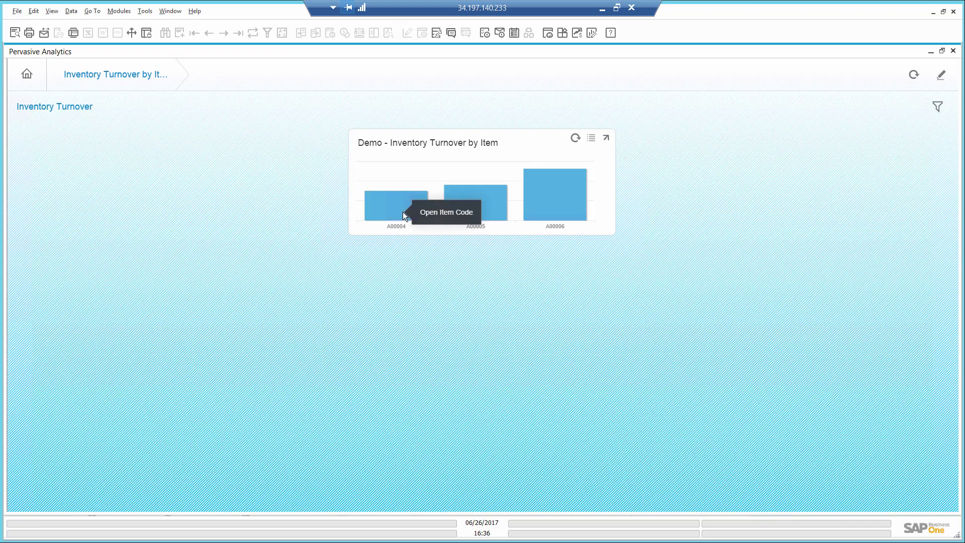
pyautogui.click(433, 215)
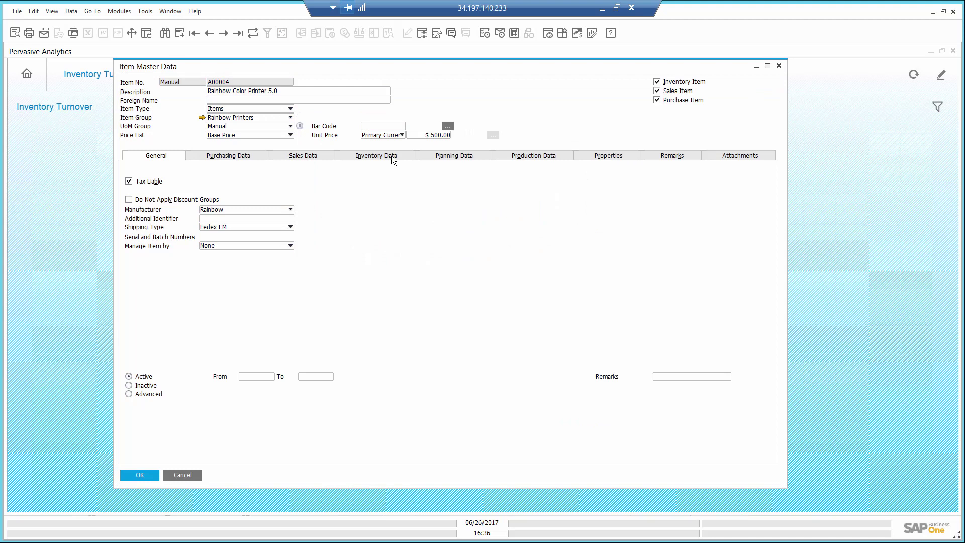
pyautogui.click(391, 156)
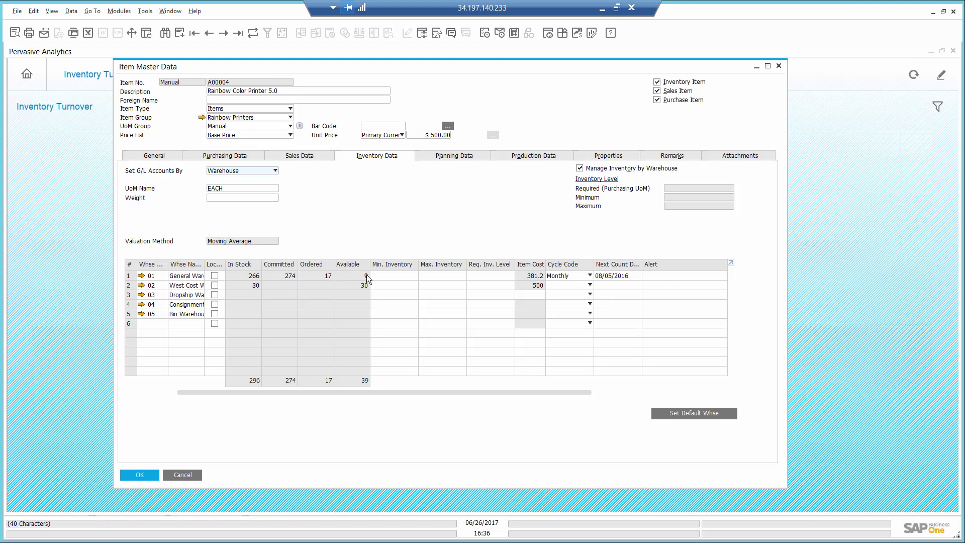
pyautogui.click(388, 278)
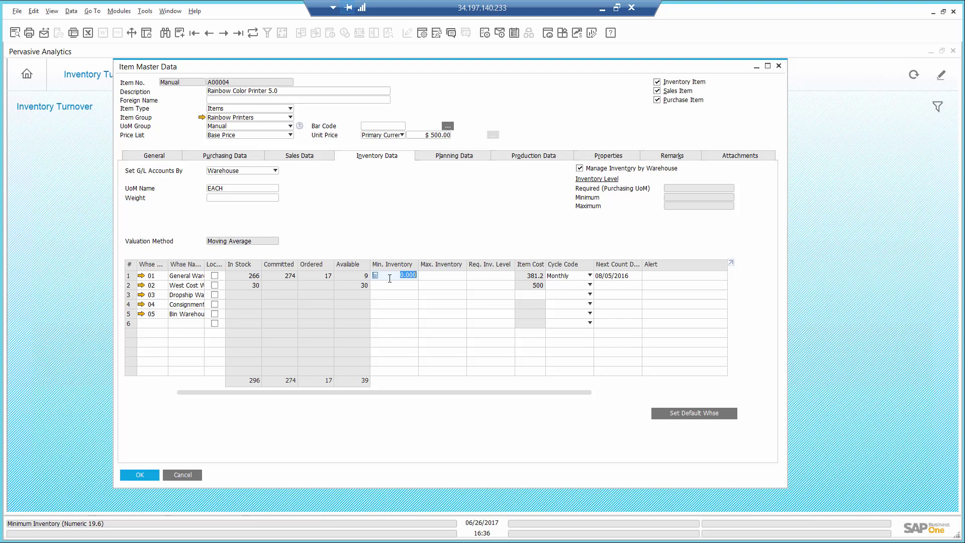
pyautogui.write('20')
# Give A00004 a 3-day lead time and order multiple 5 in Planning Data, then update and close.
pyautogui.click(454, 154)
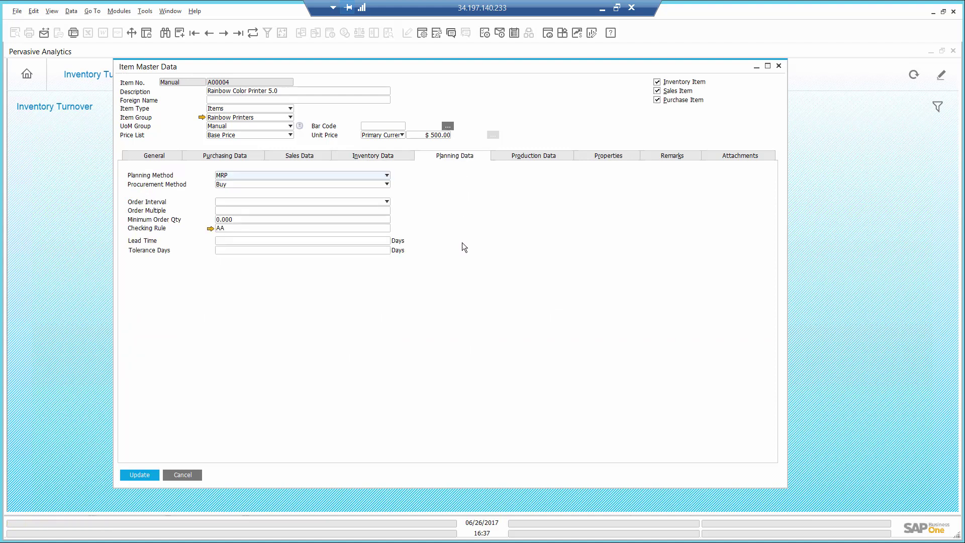
pyautogui.click(238, 242)
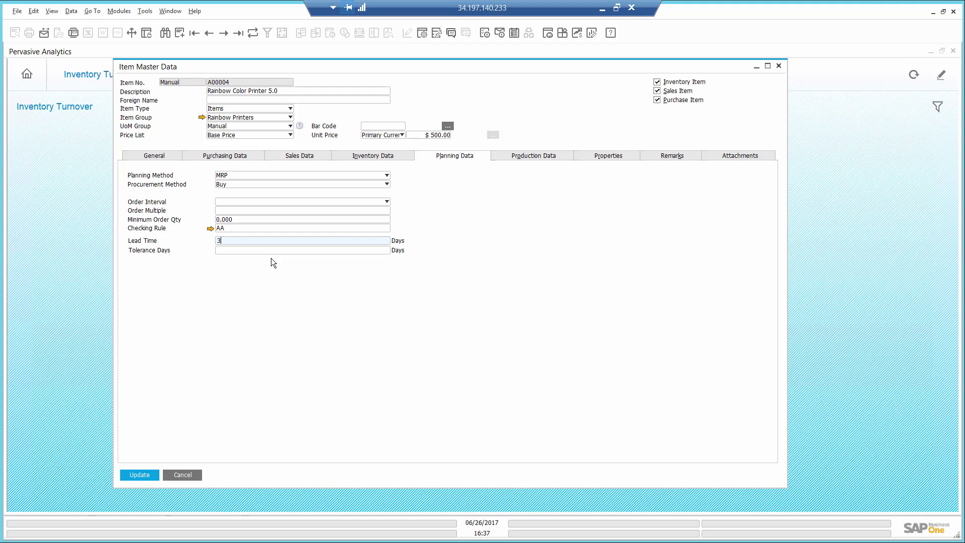
pyautogui.click(224, 211)
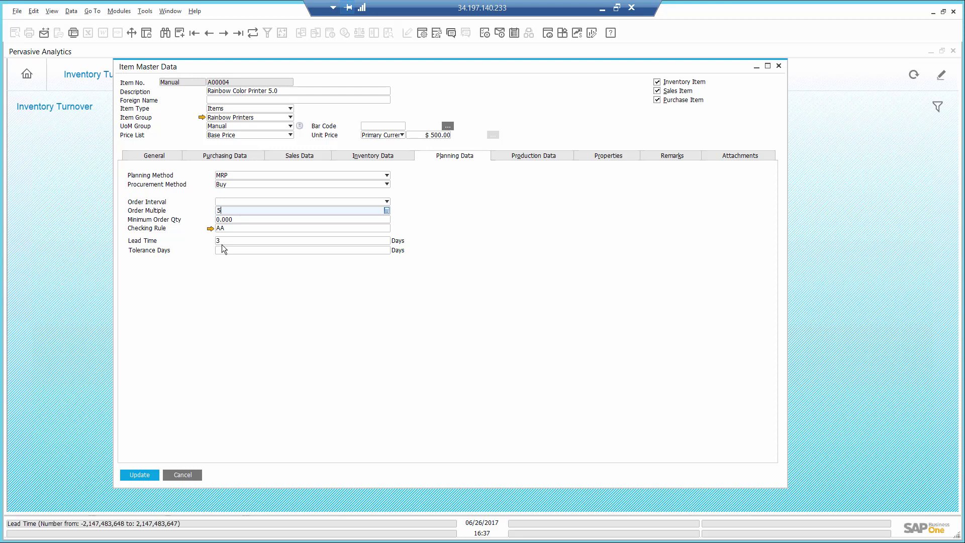
pyautogui.click(135, 474)
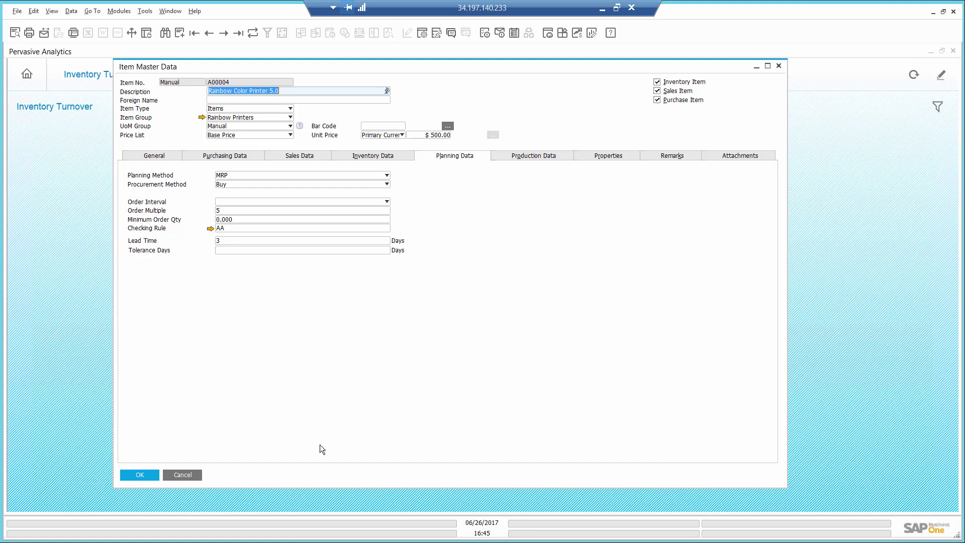
pyautogui.click(153, 477)
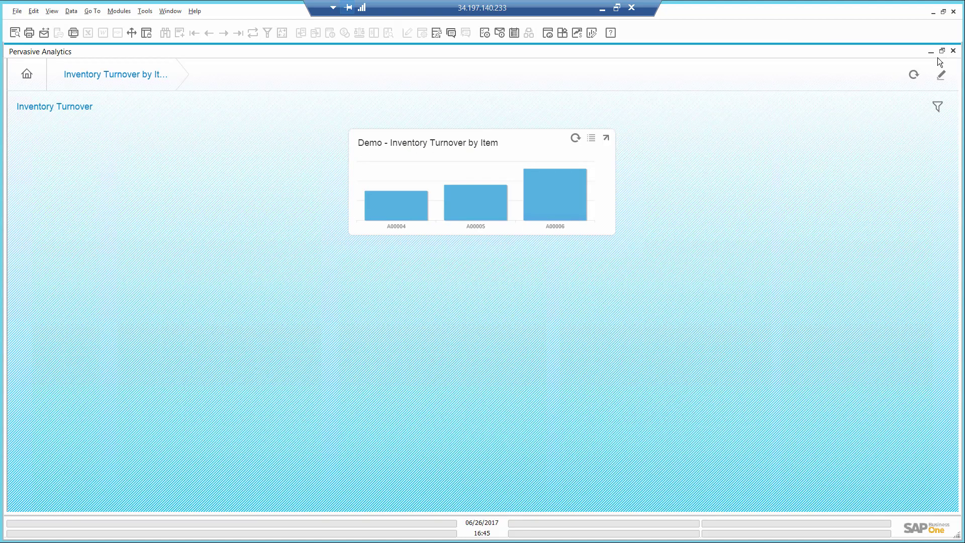
# Close the turnover analysis and start a new sales forecast with code 'Rainbow printers'.
pyautogui.click(952, 50)
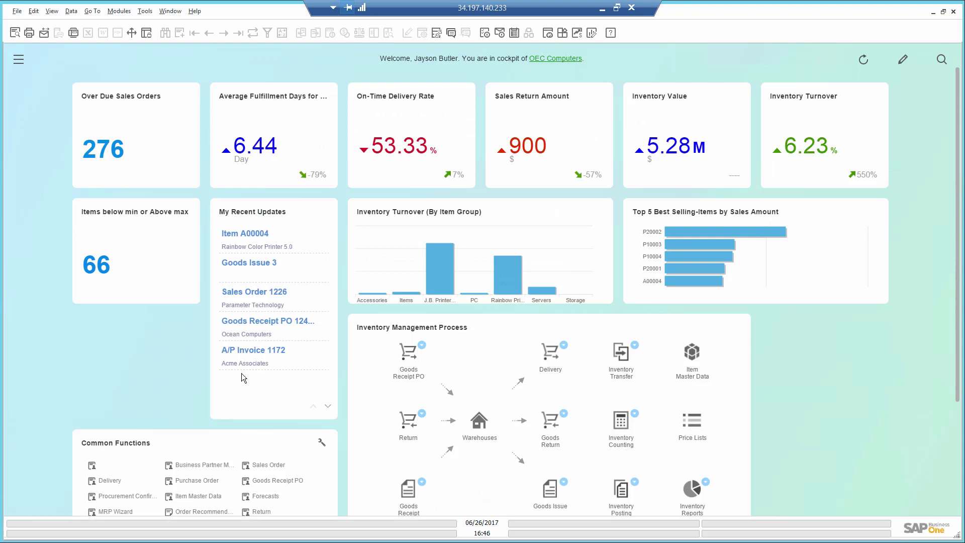
pyautogui.scroll(-2, 773, 398)
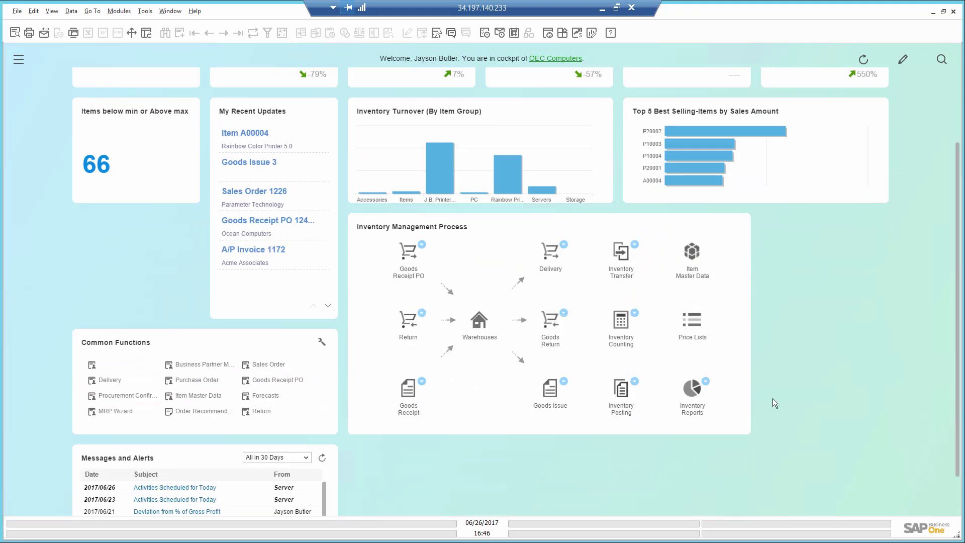
pyautogui.click(264, 397)
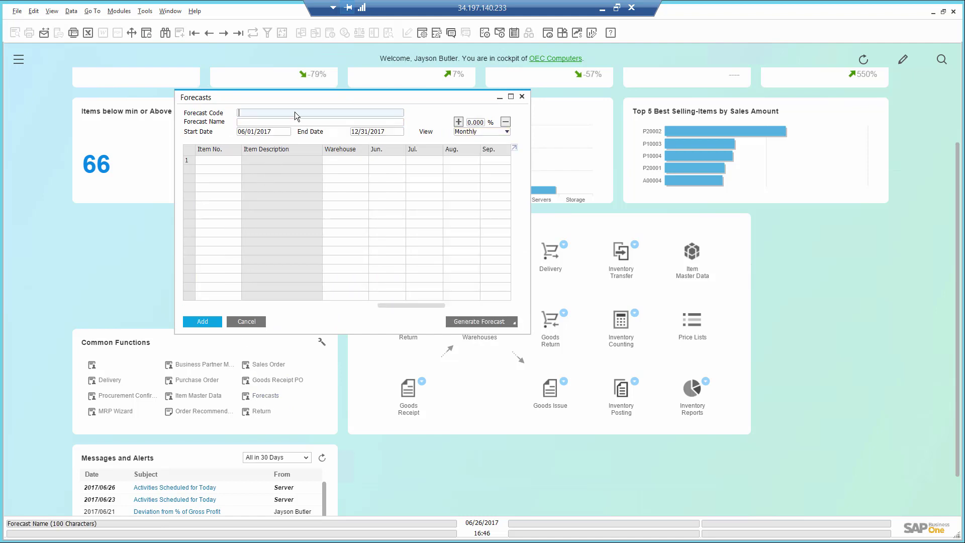
pyautogui.write('Rainbow printers')
# Name it 'Rainbow printers sales', keep it monthly, covering 06/01/2017 to 12/31/2017.
pyautogui.press('Tab')
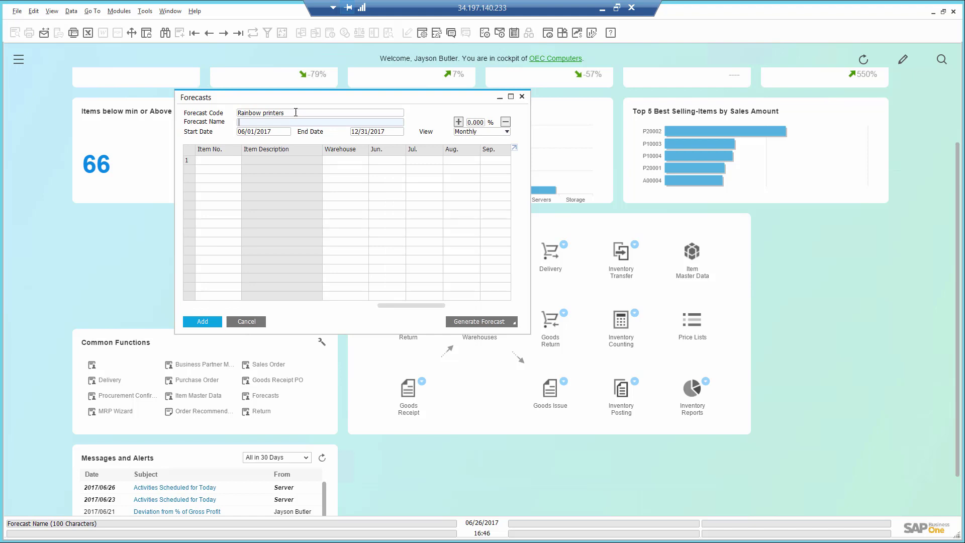
pyautogui.write('Rainbow printers sales')
pyautogui.click(478, 132)
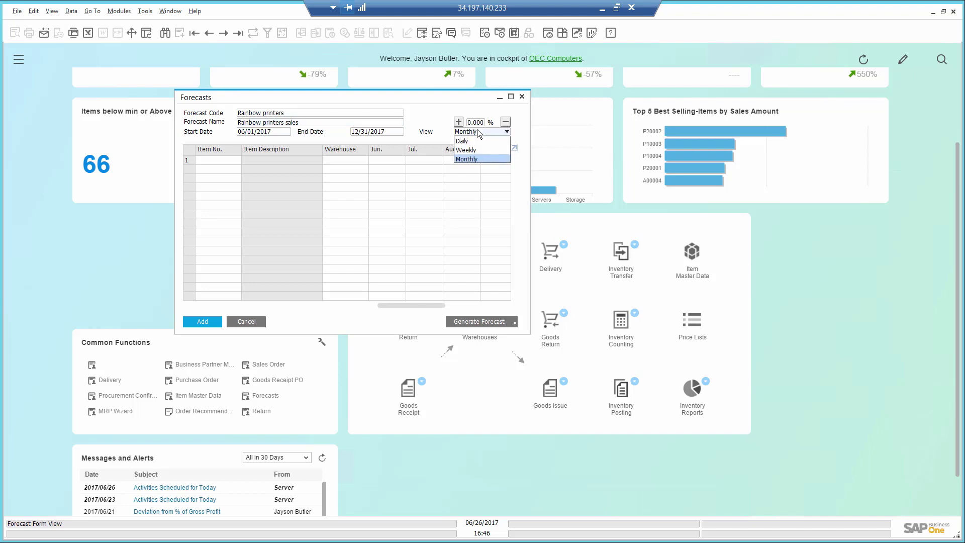
pyautogui.click(478, 132)
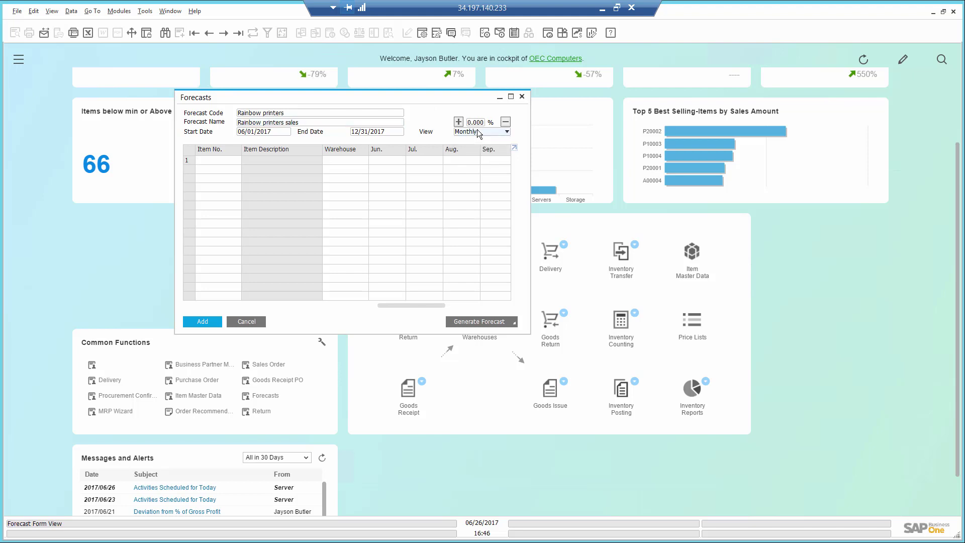
pyautogui.click(388, 132)
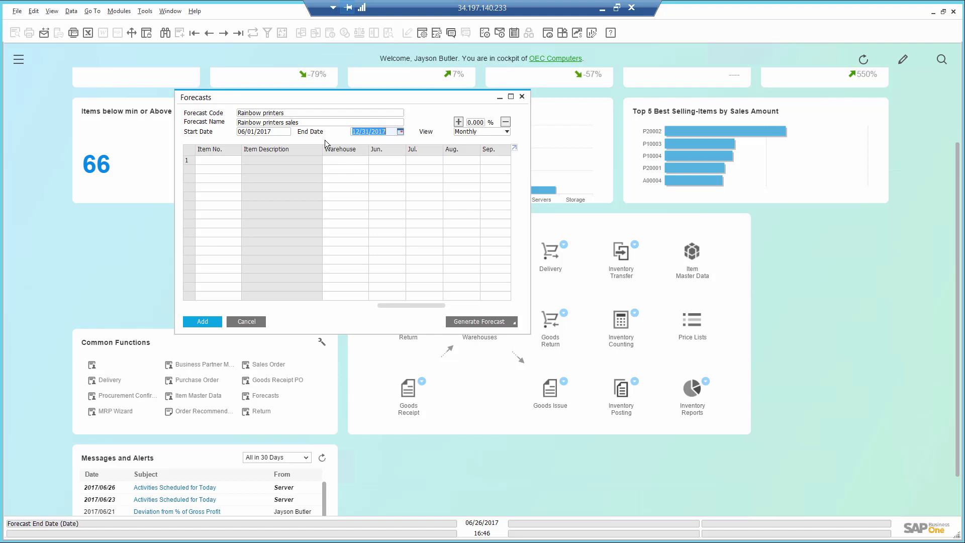
pyautogui.click(235, 158)
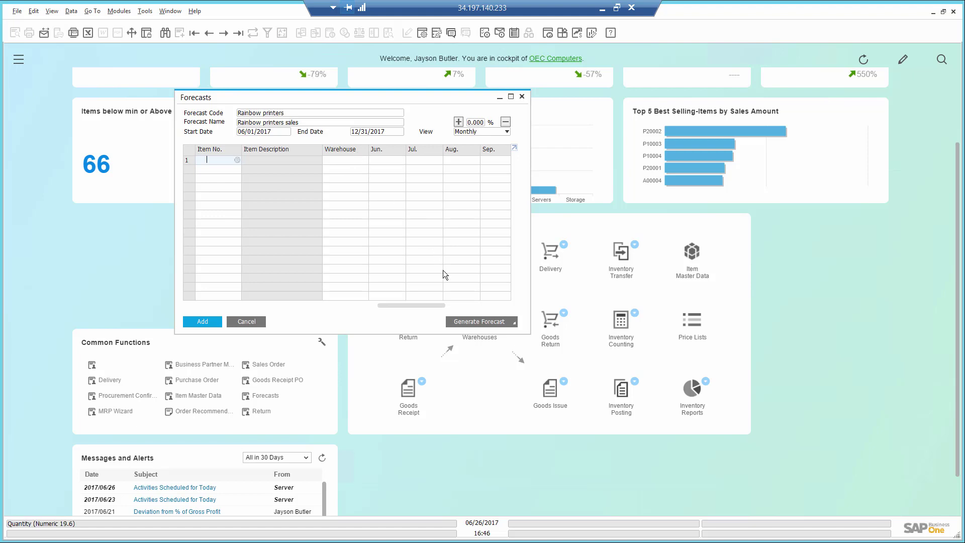
# Generate an Intelligent Forecast for item group Rainbow Printers based on A/R Invoice history.
pyautogui.click(476, 321)
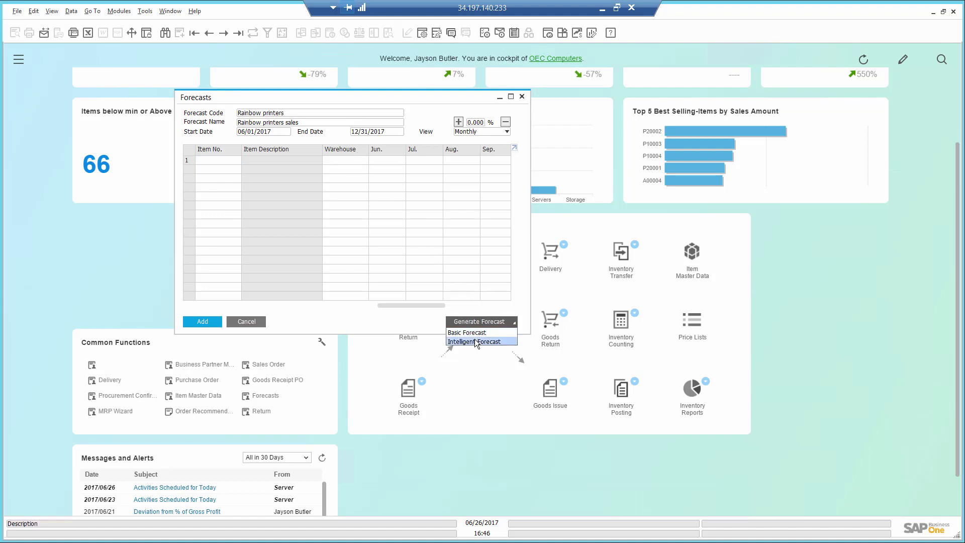
pyautogui.click(475, 341)
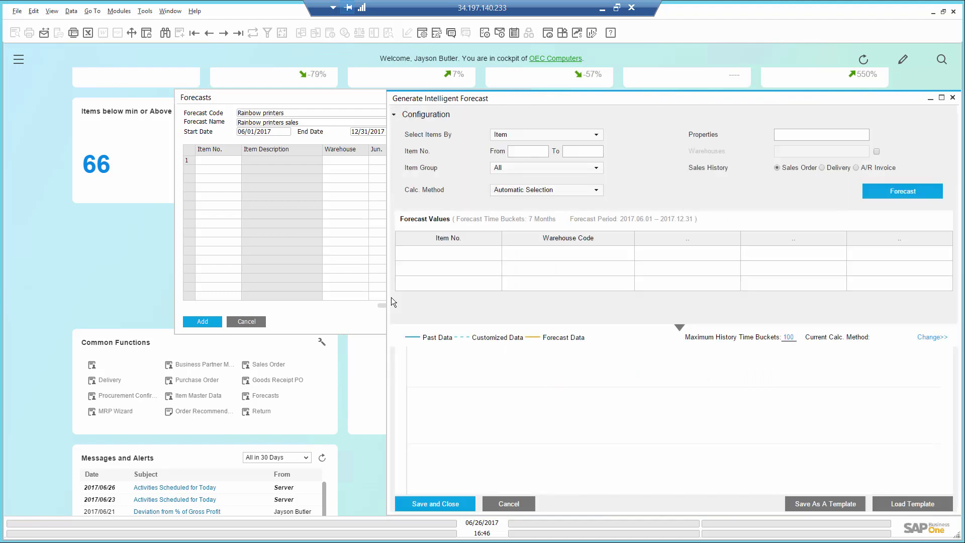
pyautogui.click(523, 172)
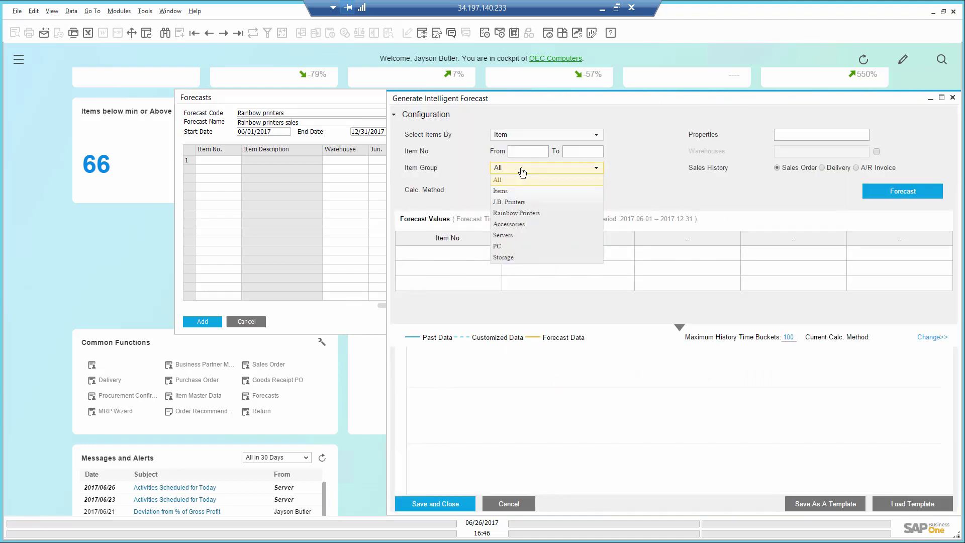
pyautogui.click(522, 214)
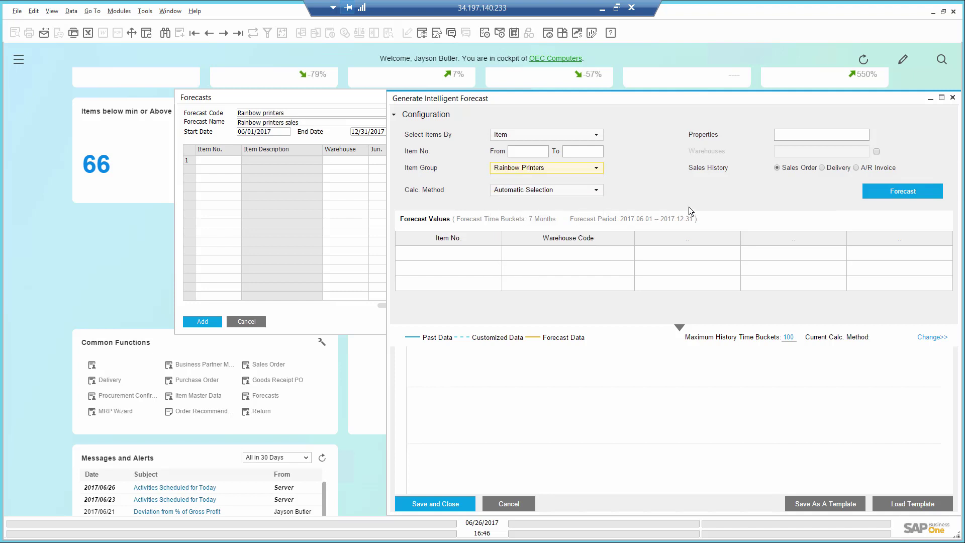
pyautogui.click(856, 169)
pyautogui.click(908, 192)
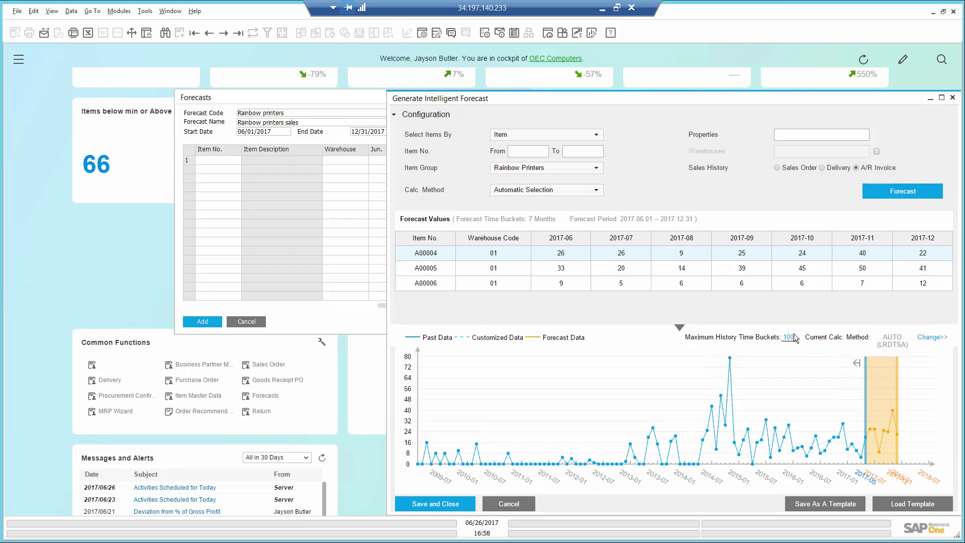
# Recalculate the forecast with 25 maximum history time buckets.
pyautogui.press('BackSpace')
pyautogui.press('BackSpace')
pyautogui.write('25')
pyautogui.click(903, 192)
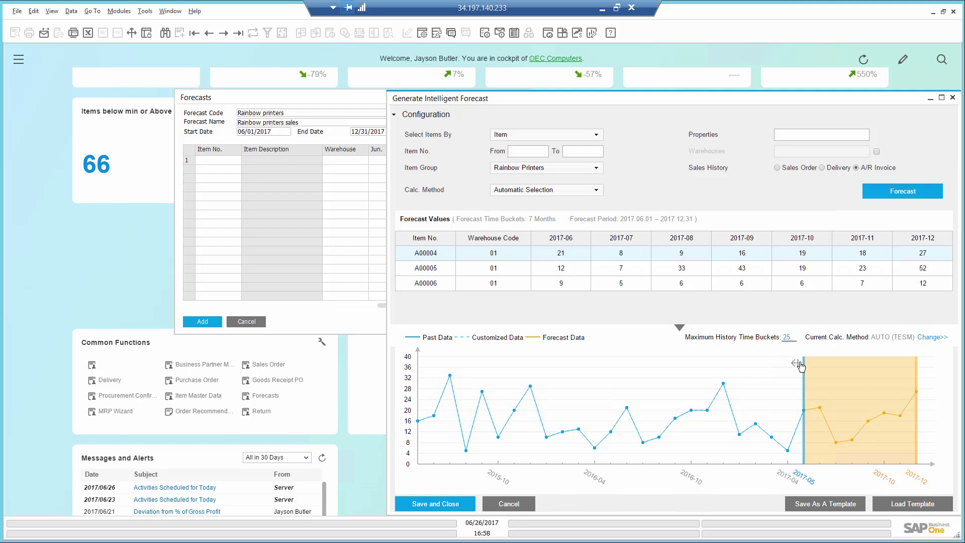
# Raise A00004's 2017-04 history quantity from 5 to 11 and review the A00005 and A00006 charts.
pyautogui.moveTo(801, 367); pyautogui.dragTo(720, 385)
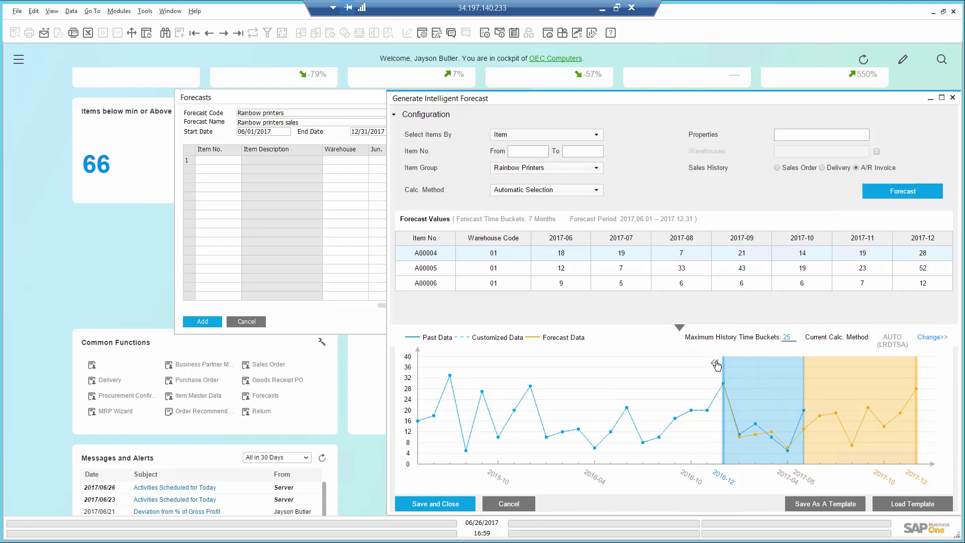
pyautogui.moveTo(715, 367); pyautogui.dragTo(803, 373)
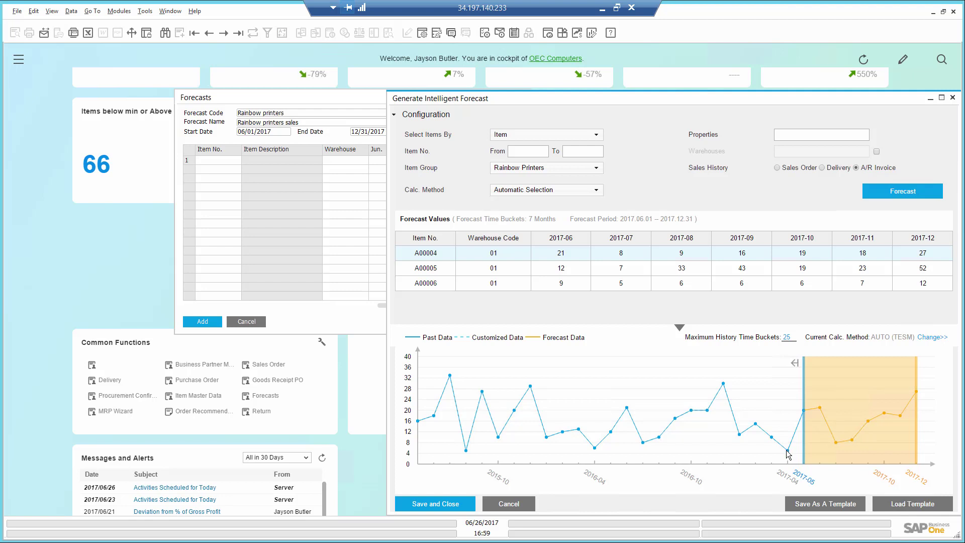
pyautogui.moveTo(789, 454)
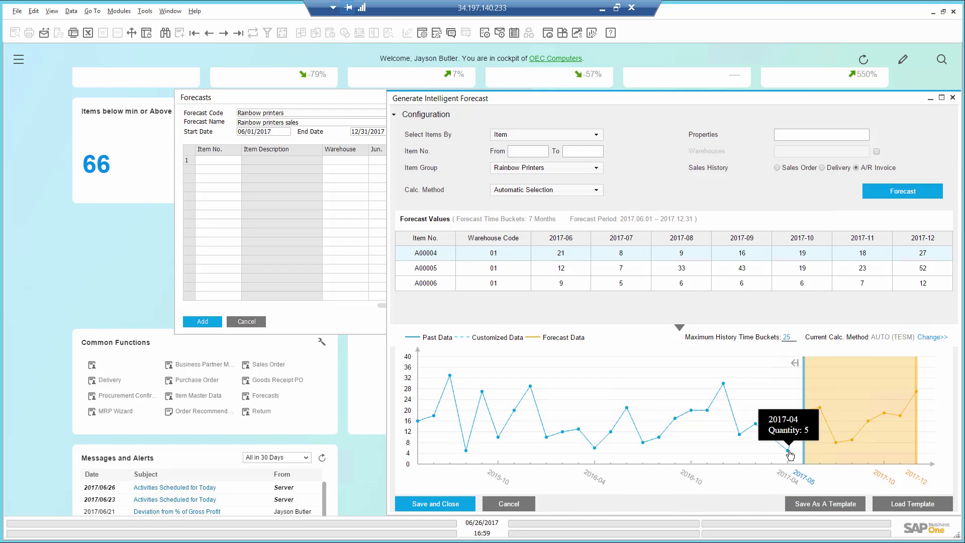
pyautogui.moveTo(789, 454); pyautogui.dragTo(788, 436)
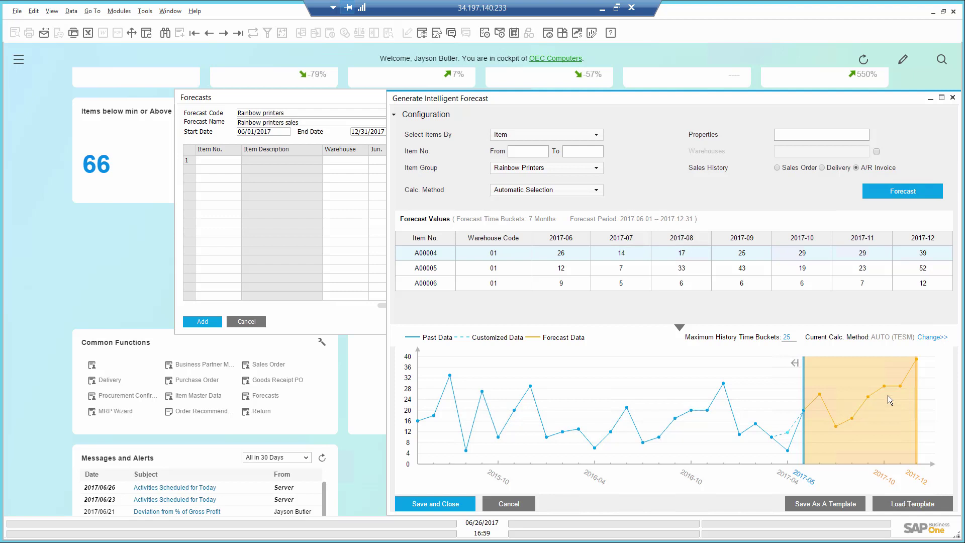
pyautogui.click(494, 269)
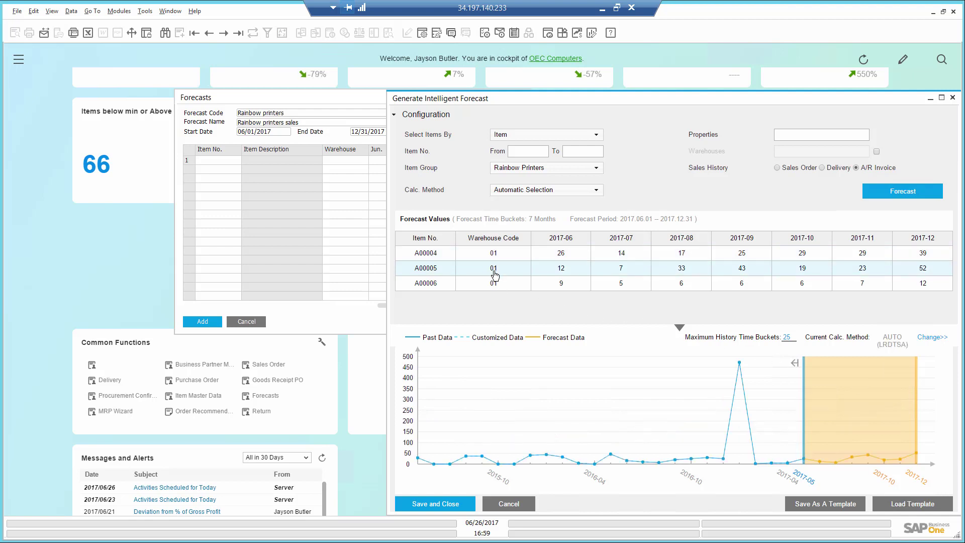
pyautogui.click(496, 281)
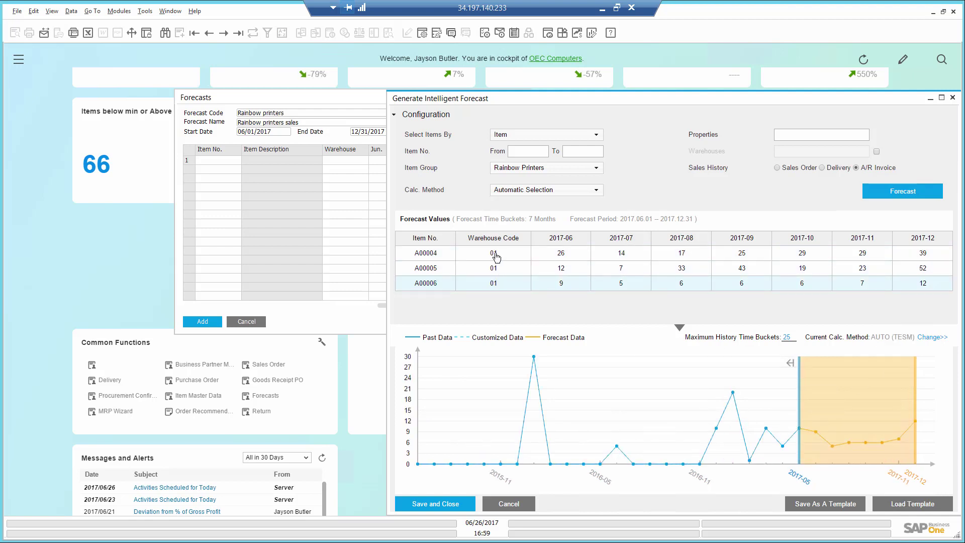
pyautogui.click(495, 256)
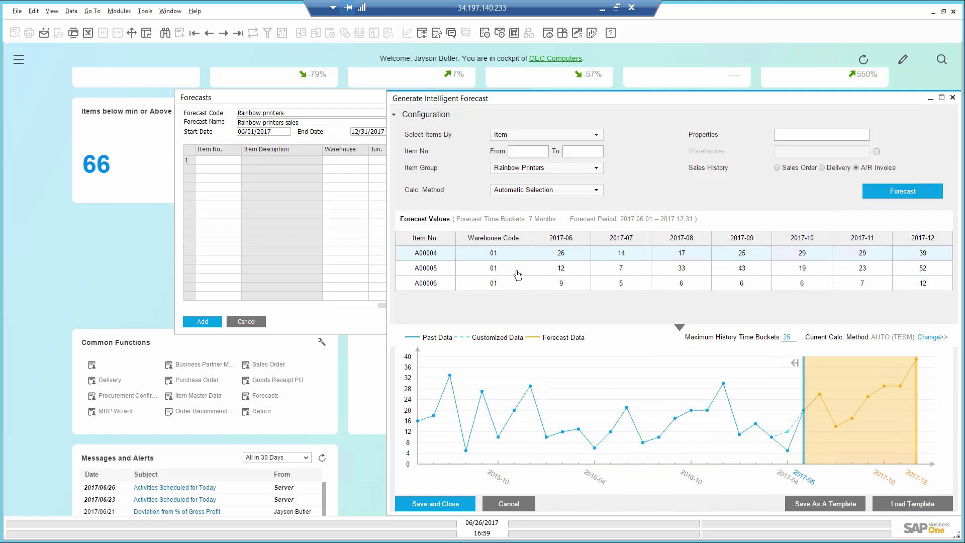
# Transfer the intelligent forecast quantities into the form, add the forecast, and close Forecasts.
pyautogui.click(442, 500)
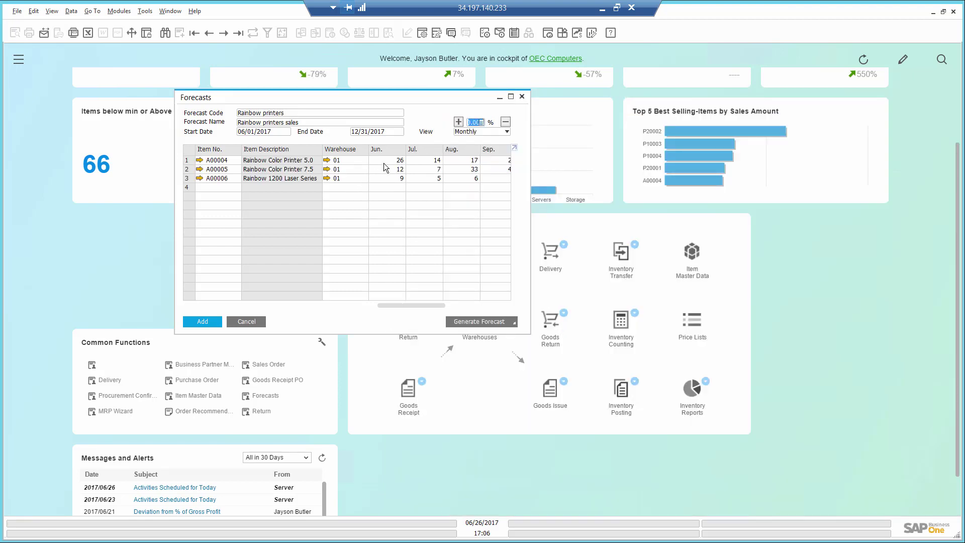
pyautogui.click(392, 169)
pyautogui.click(203, 321)
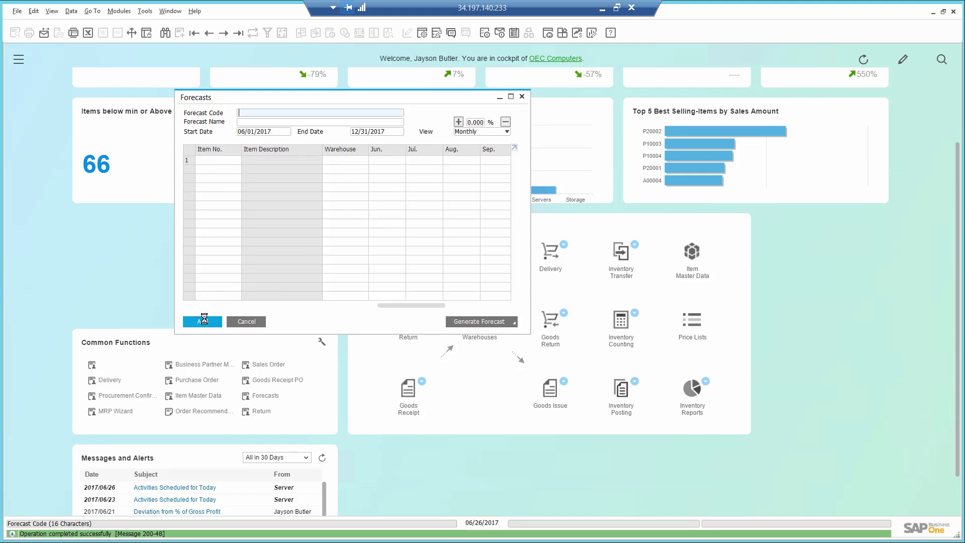
pyautogui.click(242, 322)
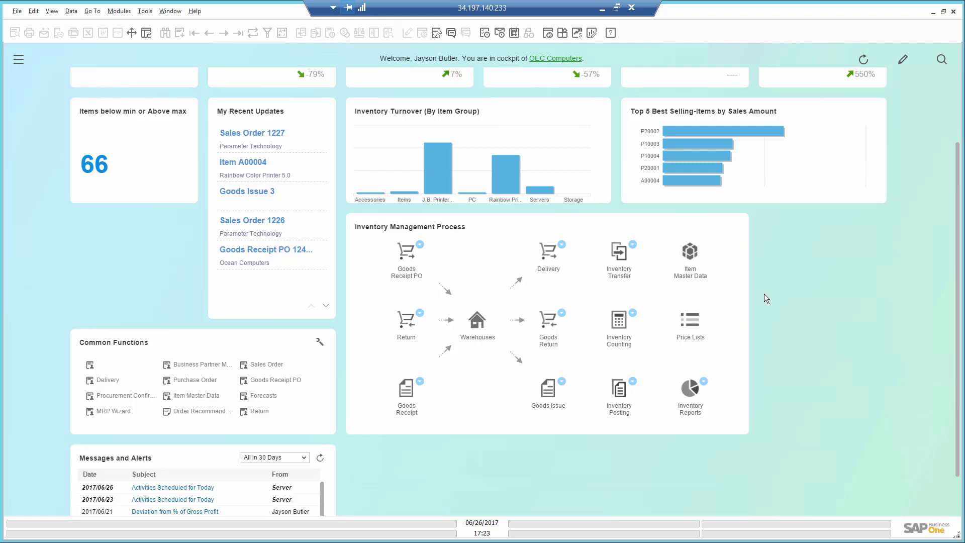
# Start the MRP Wizard and advance the Rainbow Printers scenario to the documents data source step.
pyautogui.click(114, 411)
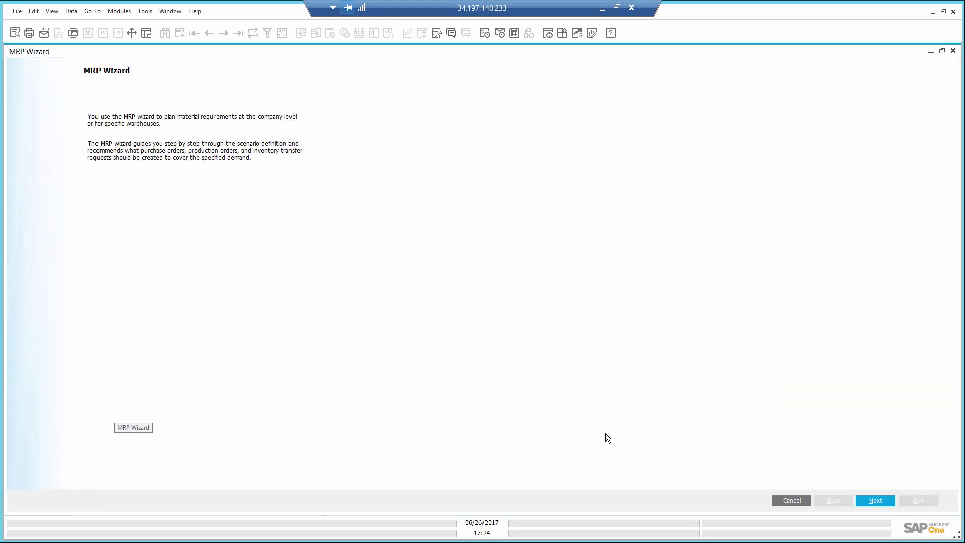
pyautogui.click(873, 500)
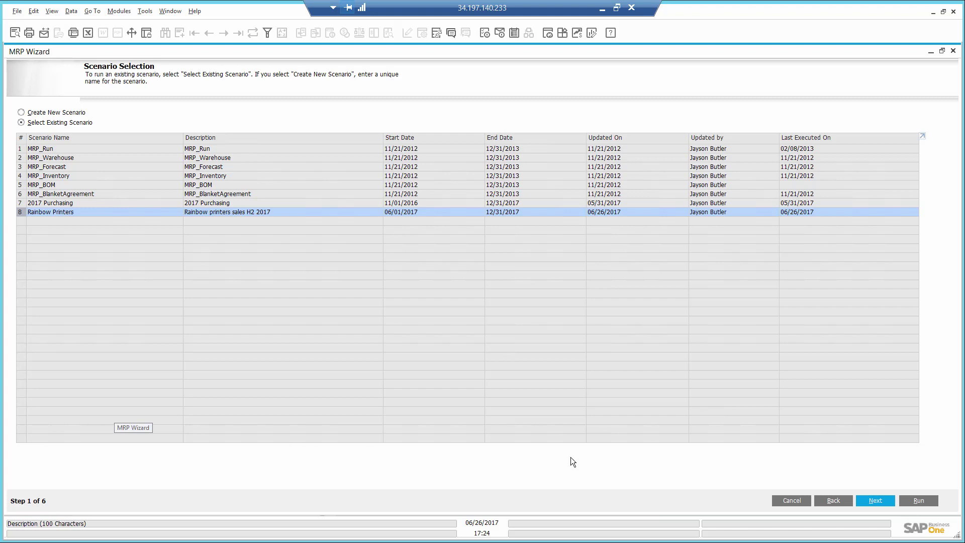
pyautogui.click(870, 500)
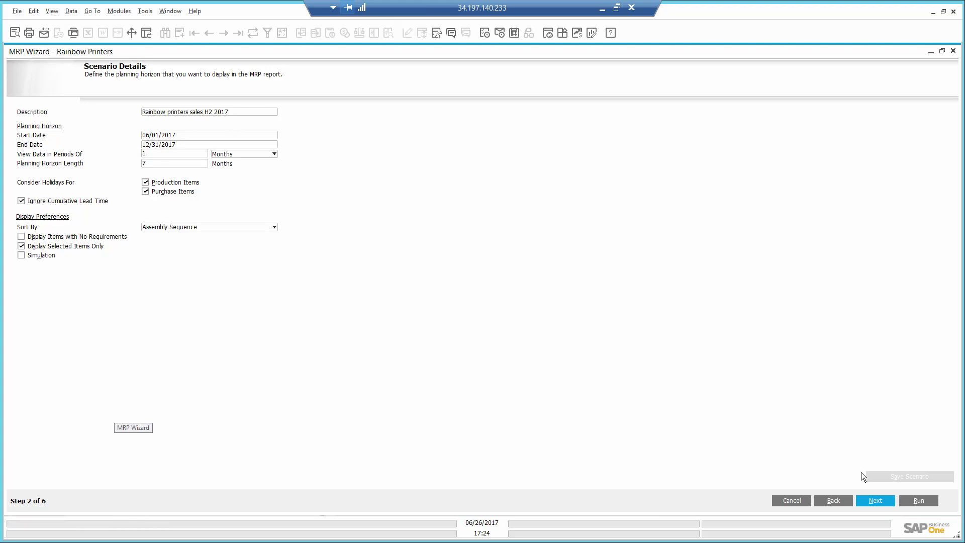
pyautogui.click(874, 500)
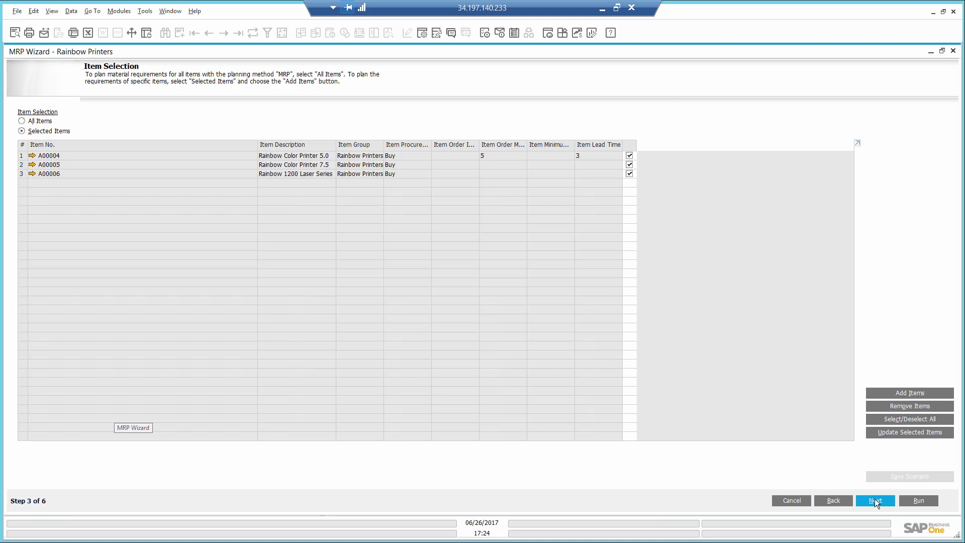
pyautogui.click(874, 500)
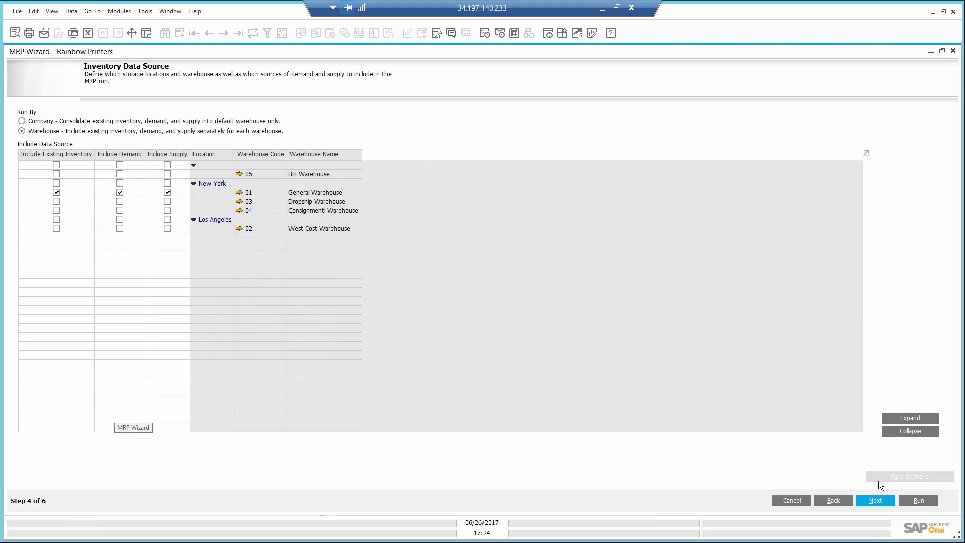
pyautogui.click(879, 504)
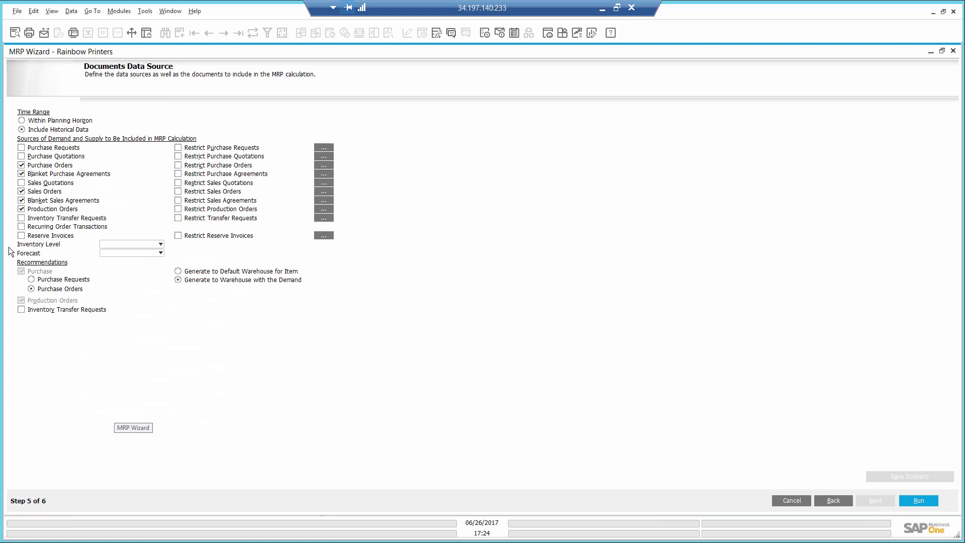
# Include the Rainbow printers forecast as demand and run the MRP calculation.
pyautogui.click(149, 251)
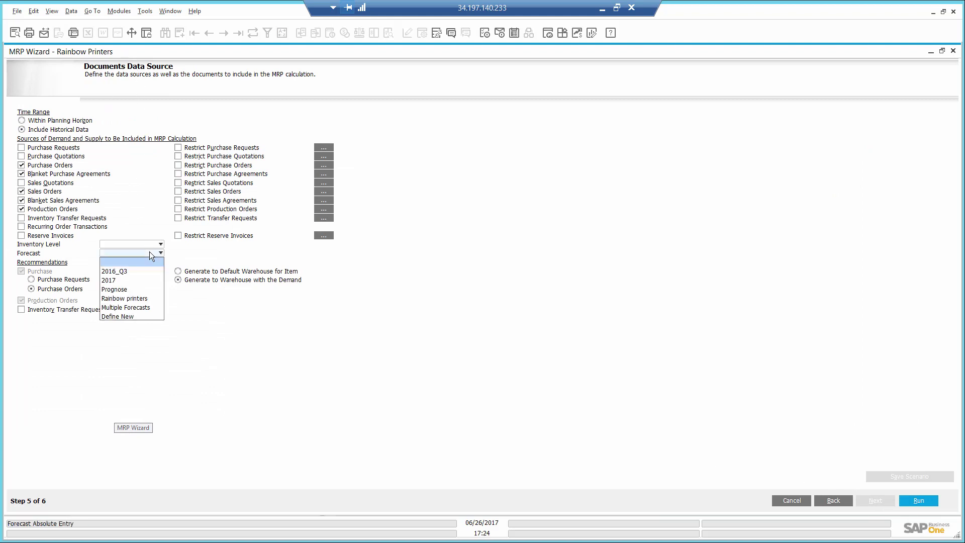
pyautogui.click(140, 299)
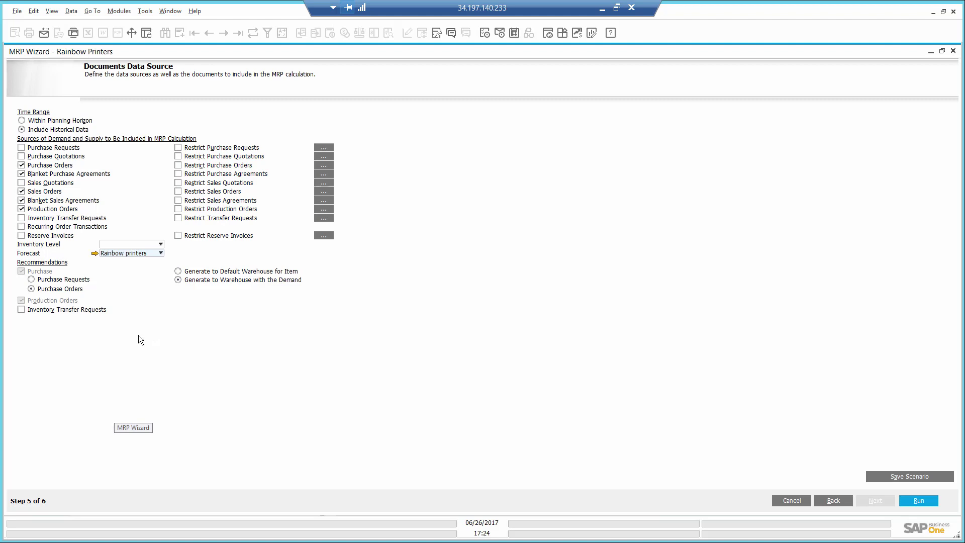
pyautogui.click(917, 500)
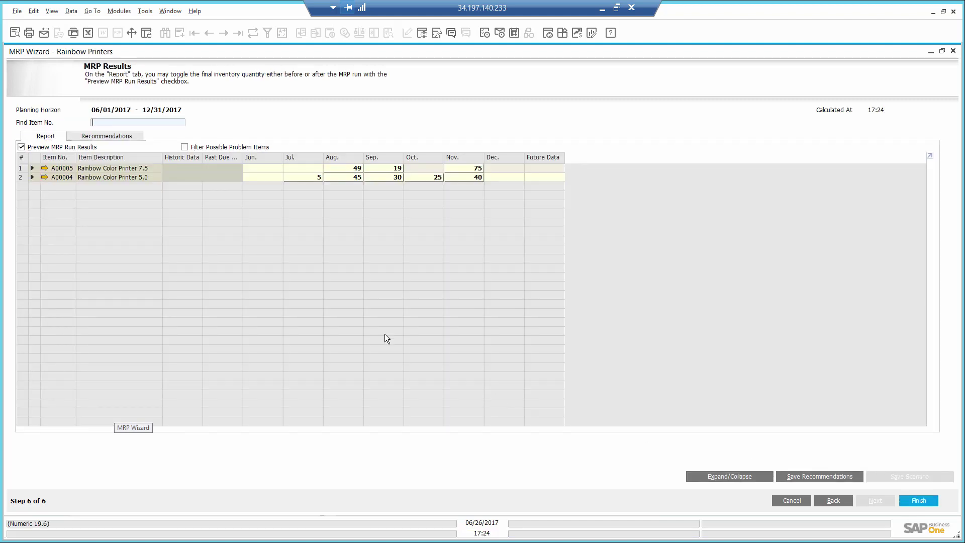
# Review the July and August demand pegging for A00004, then save the purchase order recommendations.
pyautogui.click(32, 177)
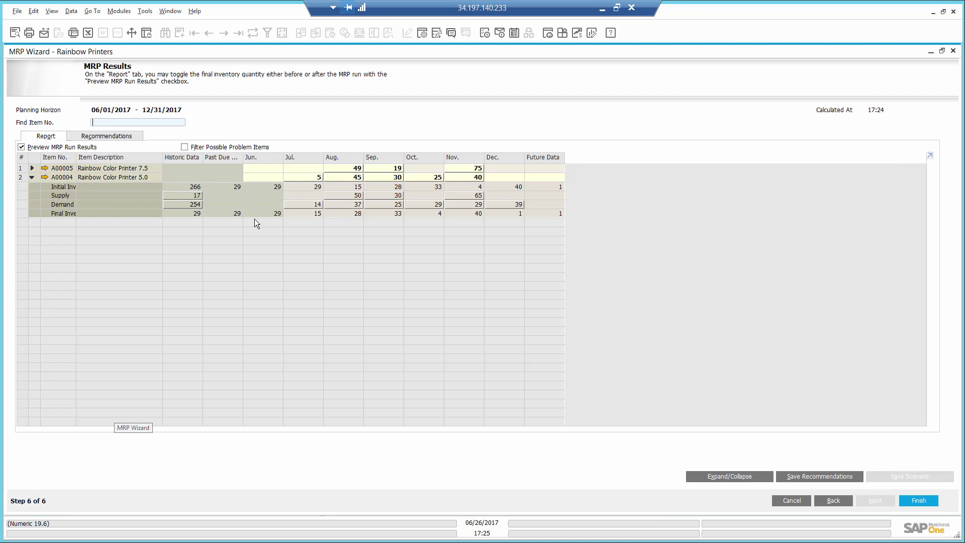
pyautogui.doubleClick(317, 205)
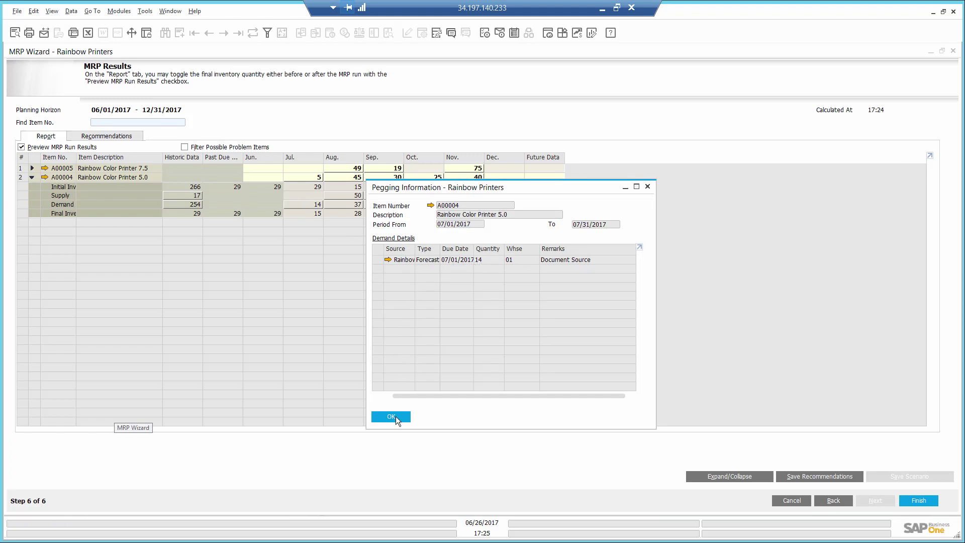
pyautogui.click(391, 416)
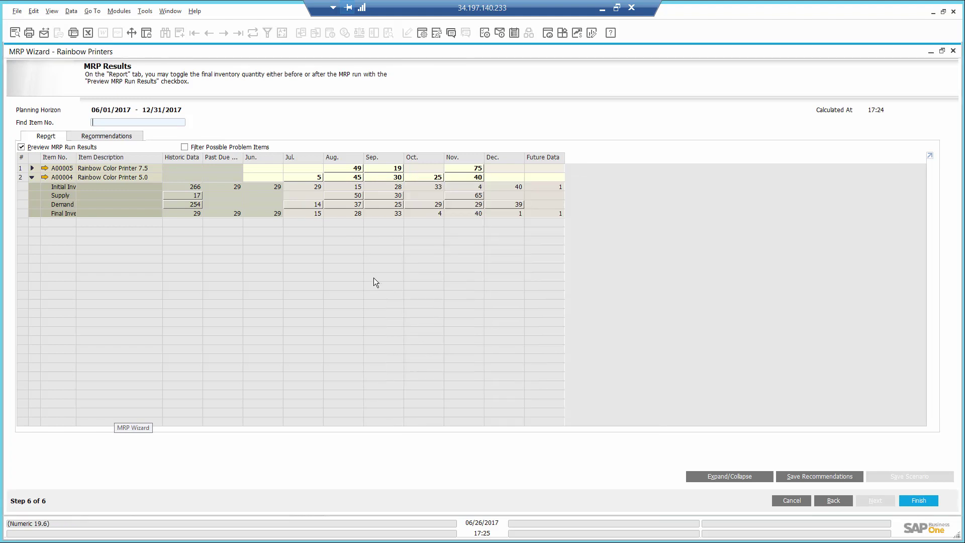
pyautogui.doubleClick(355, 204)
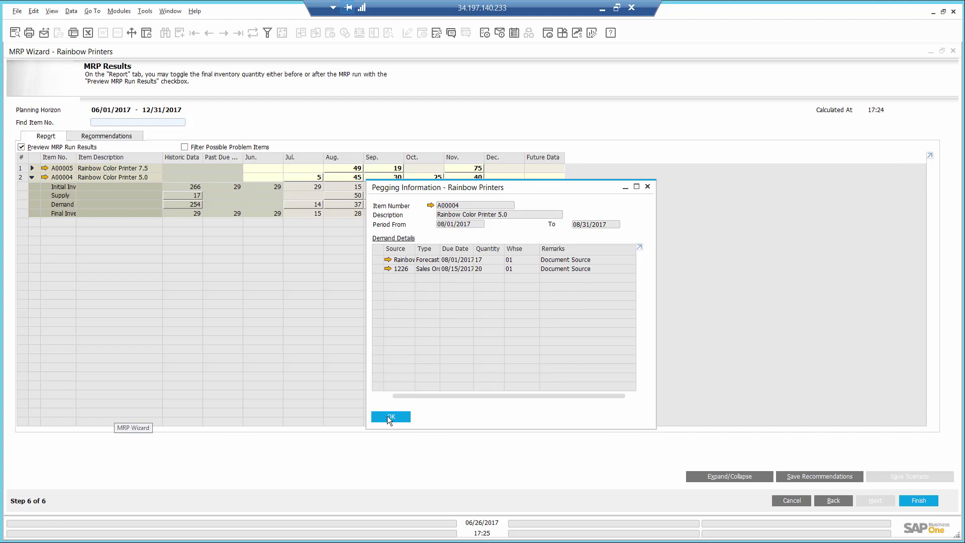
pyautogui.click(390, 417)
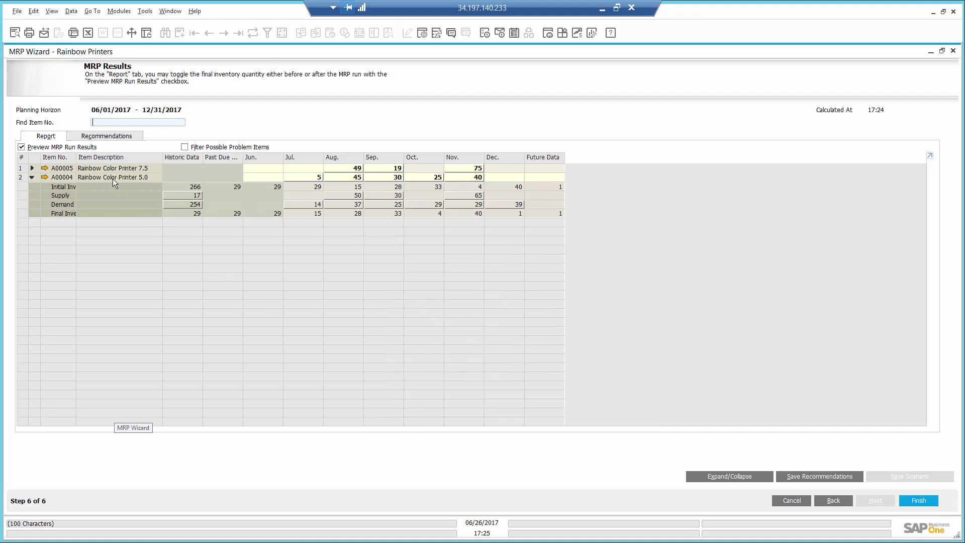
pyautogui.click(106, 138)
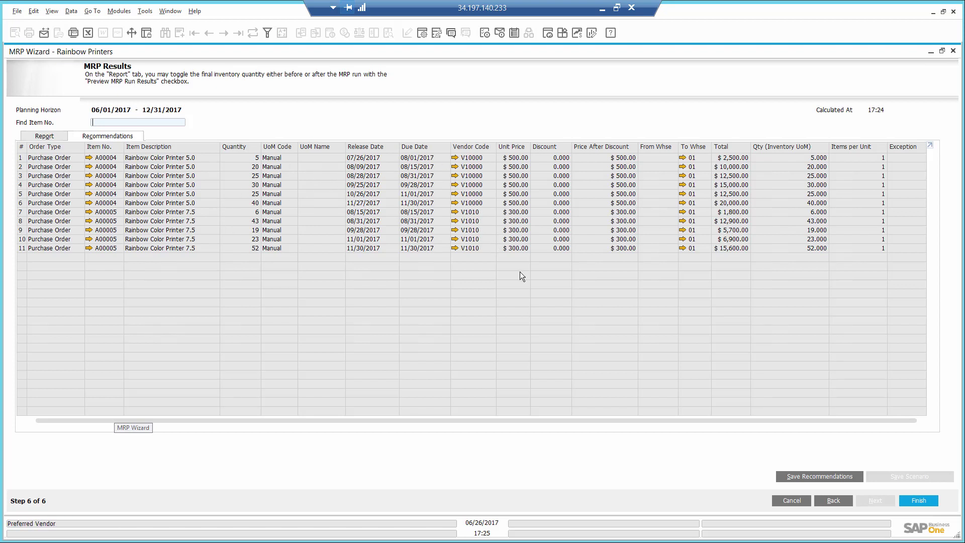
pyautogui.click(807, 476)
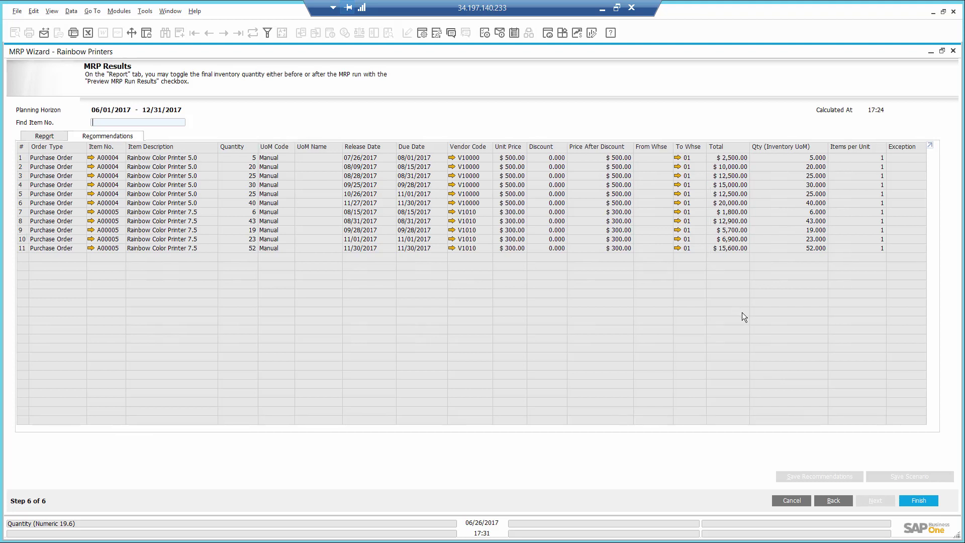
# Finish the MRP Wizard and list order recommendations for the Rainbow Printers scenario.
pyautogui.click(921, 499)
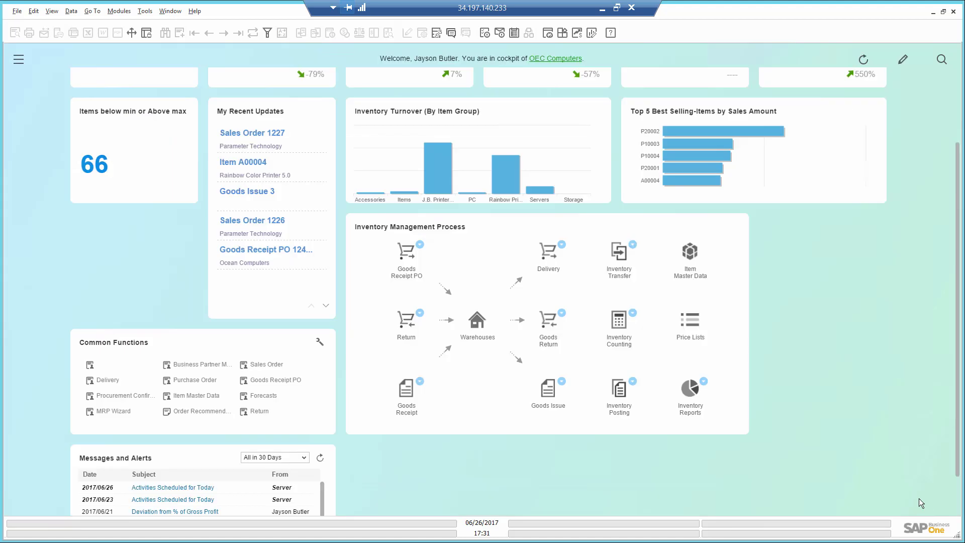
pyautogui.click(200, 412)
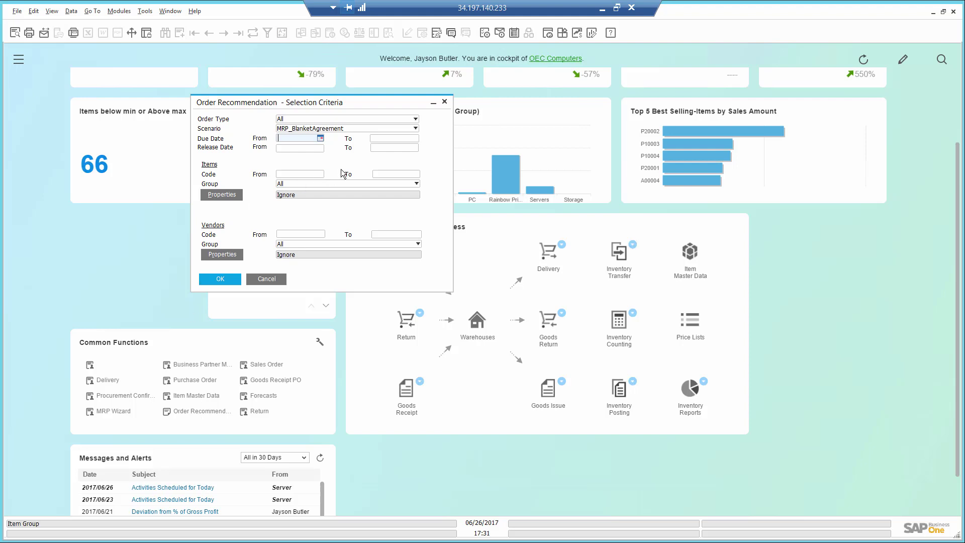
pyautogui.click(381, 128)
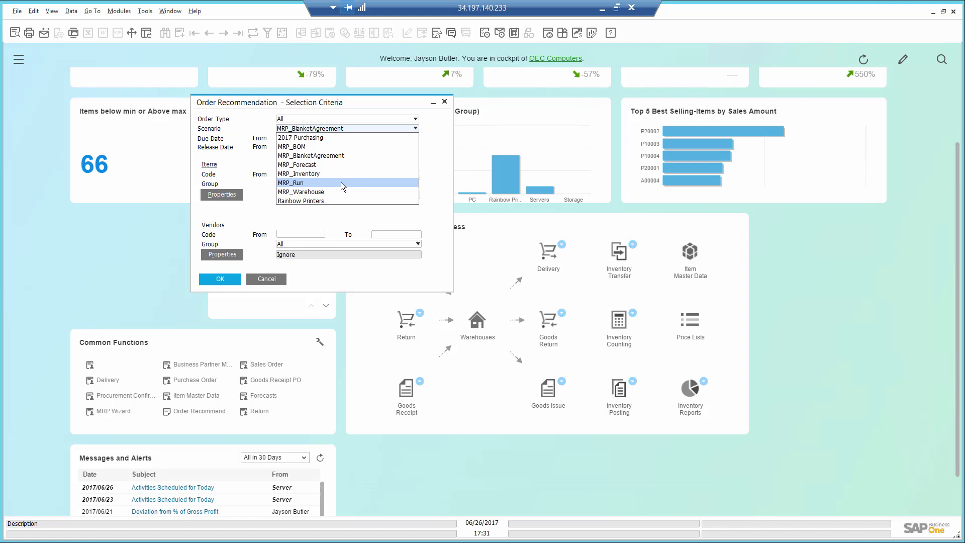
pyautogui.click(338, 200)
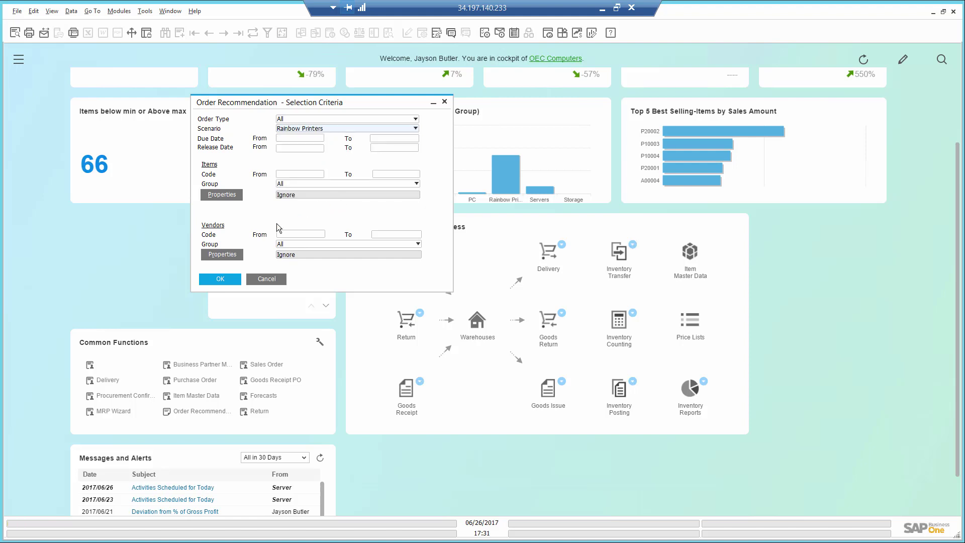
pyautogui.click(221, 278)
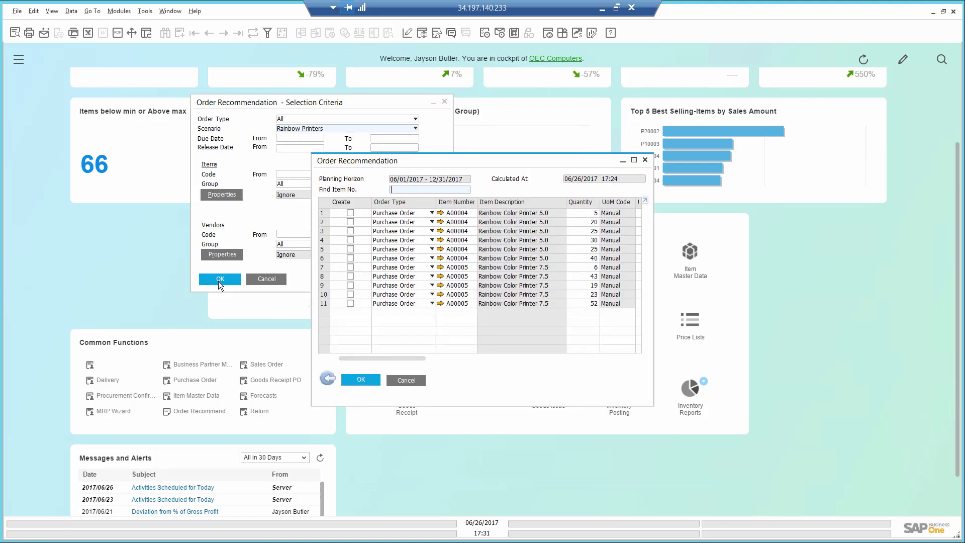
# Tick Create on the first four A00004 recommendations and enlarge the recommendation window.
pyautogui.click(350, 213)
pyautogui.click(350, 222)
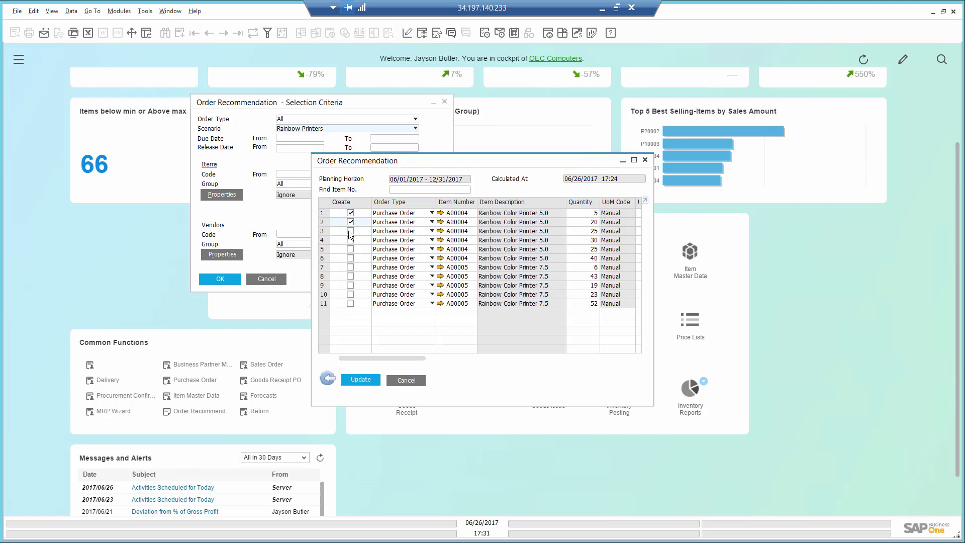
pyautogui.click(350, 231)
pyautogui.click(350, 240)
pyautogui.moveTo(653, 405); pyautogui.dragTo(907, 442)
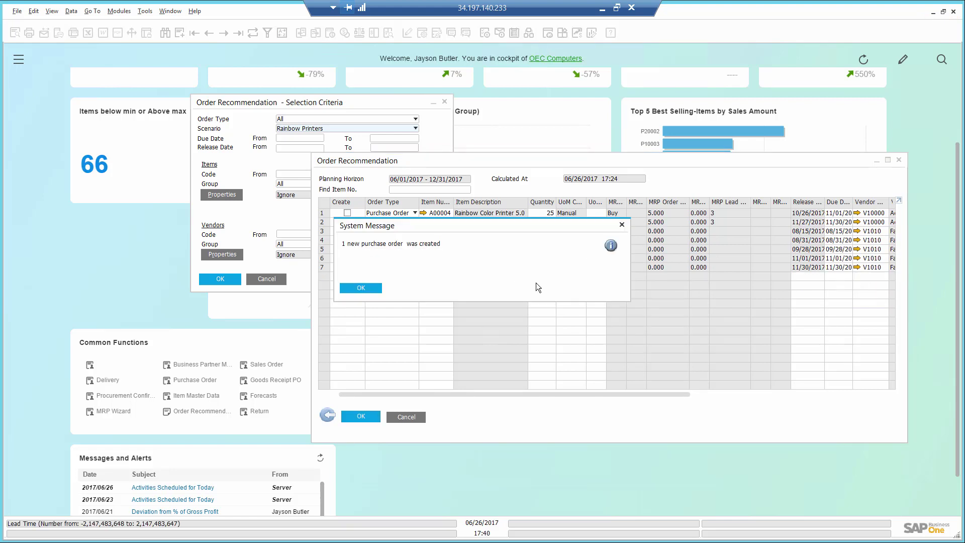
# Dismiss the purchase order confirmation and close the order recommendation and Selection Criteria windows.
pyautogui.click(361, 288)
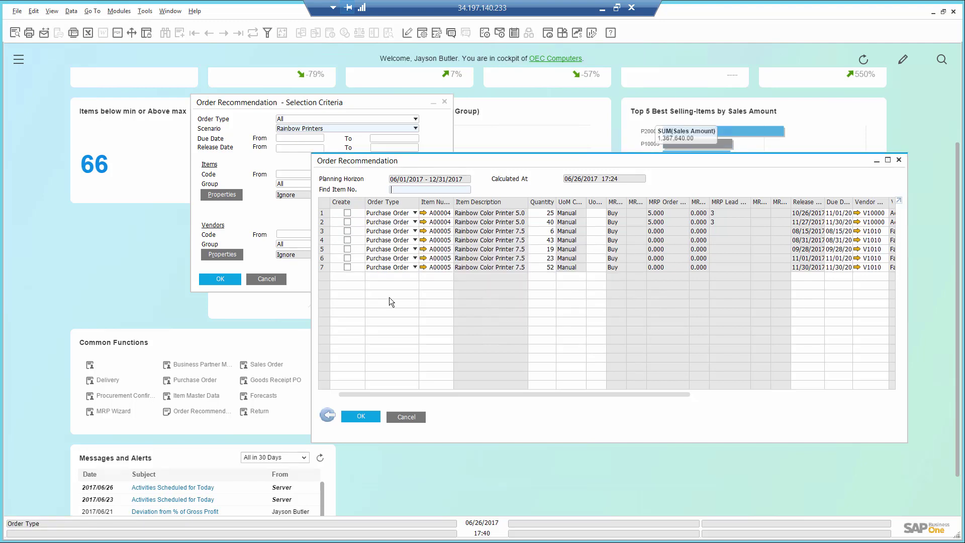
pyautogui.click(327, 415)
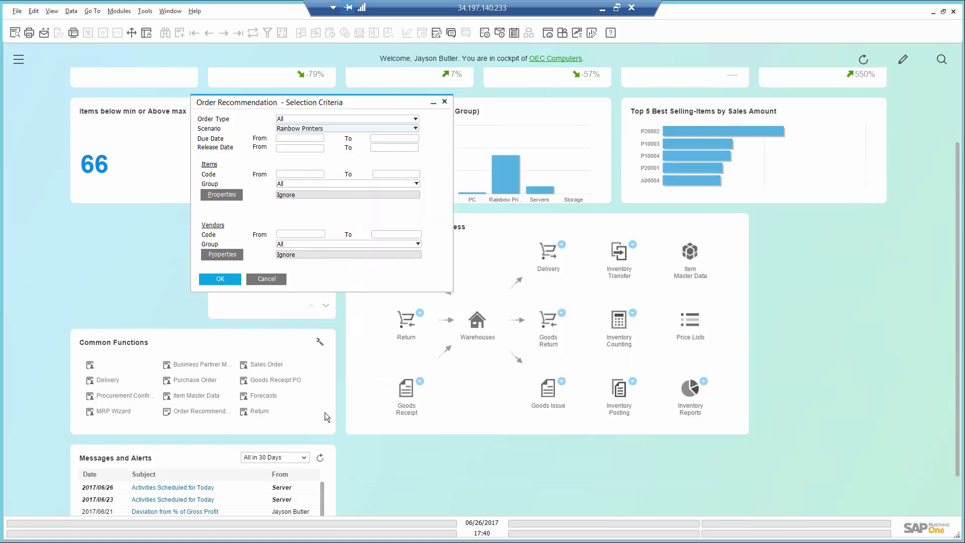
pyautogui.click(267, 280)
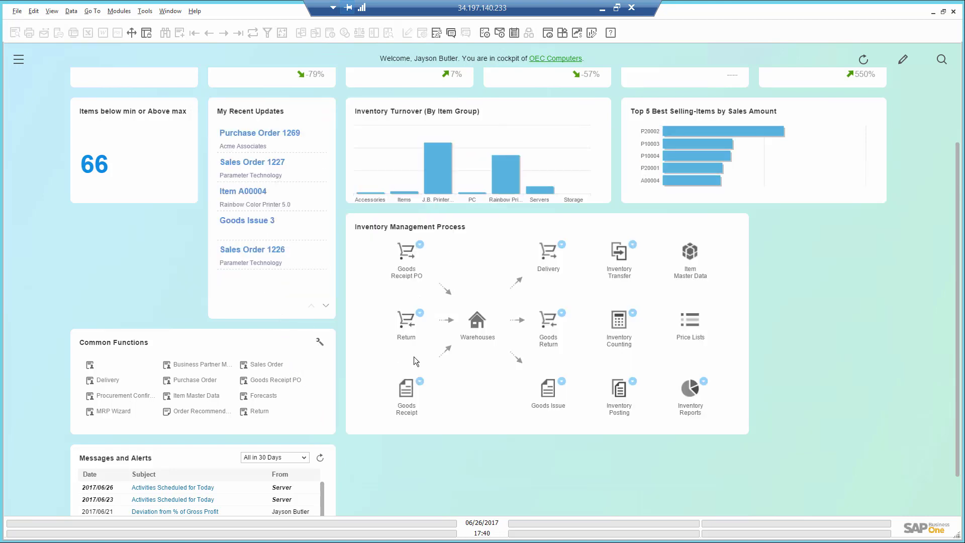